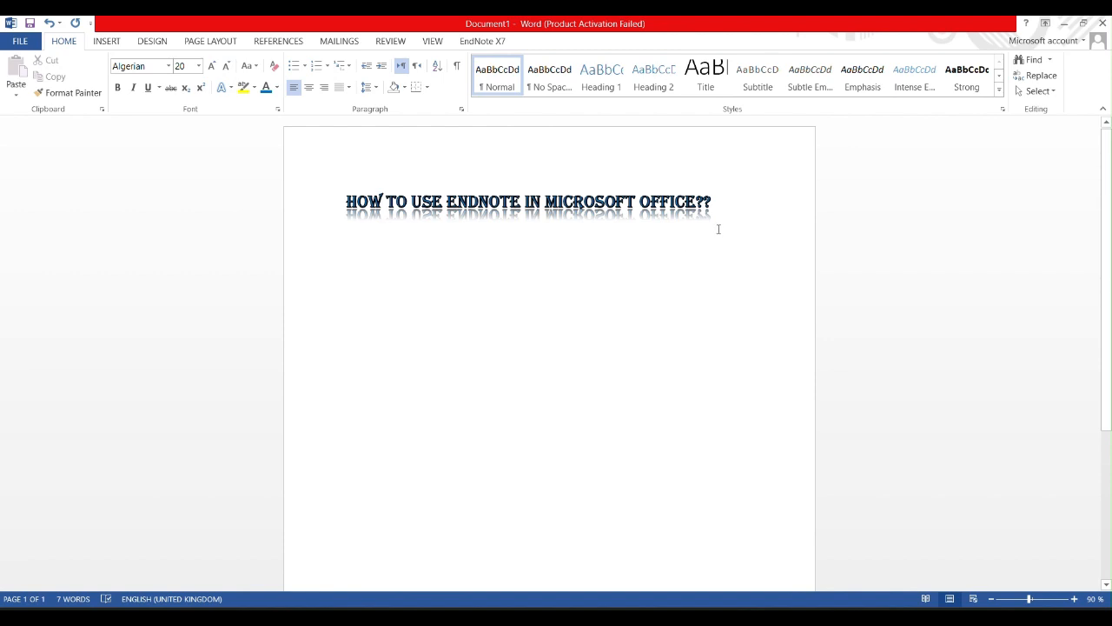
- Add blank lines below the title and write "Iron is praramegnetic." at font size 12
click(728, 193)
key(Return)
key(Return)
key(Return)
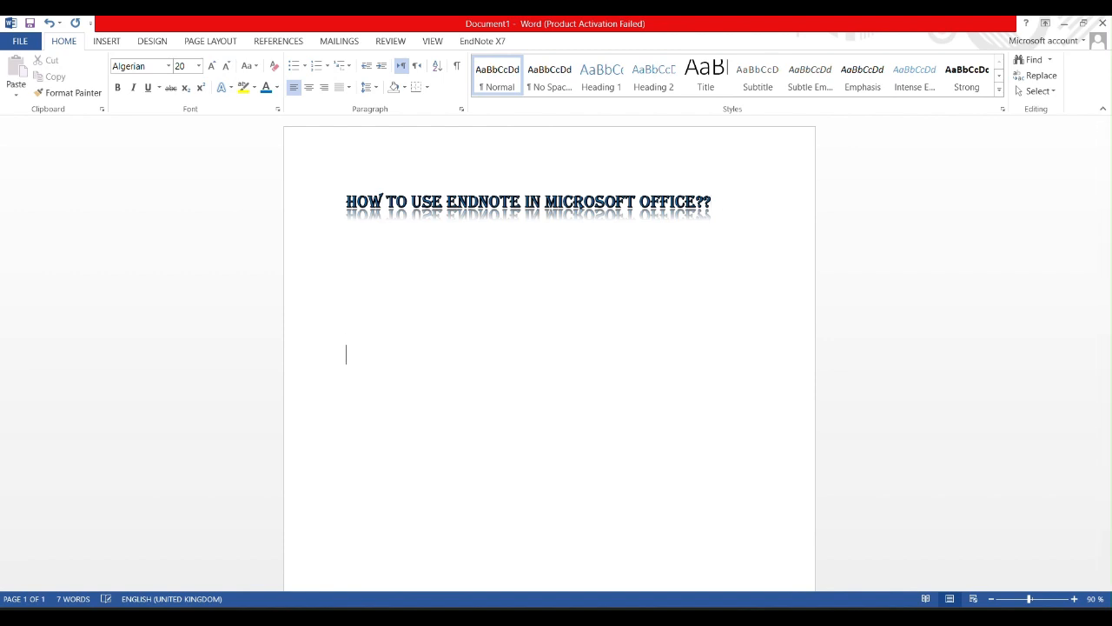
click(212, 67)
click(212, 67)
click(225, 66)
click(226, 66)
click(226, 66)
click(226, 66)
click(226, 66)
click(226, 66)
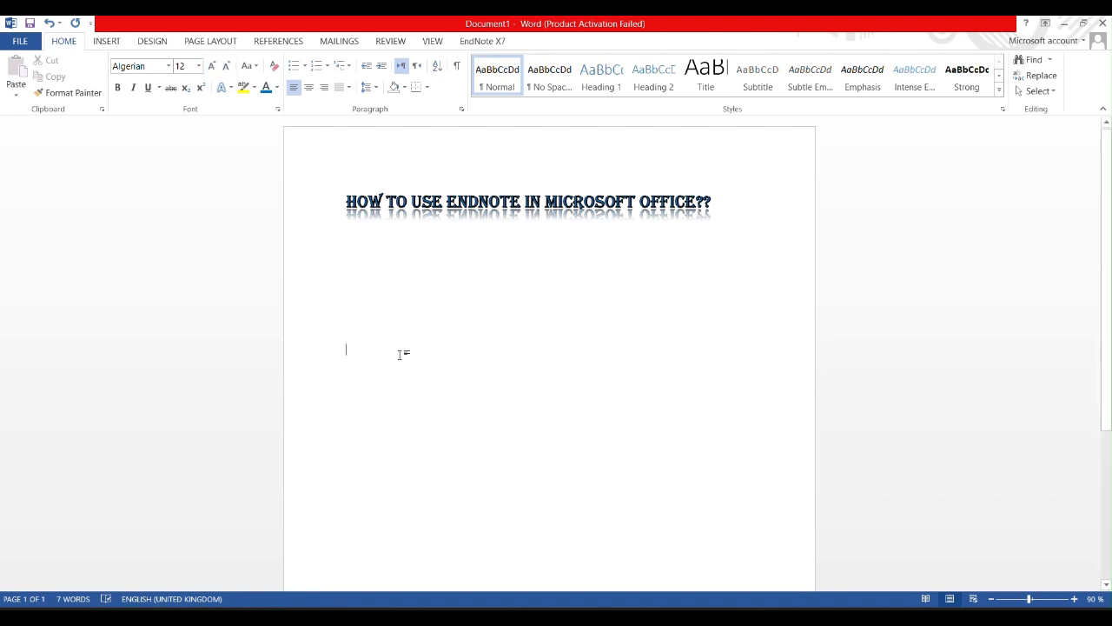
text(Iron is prarame)
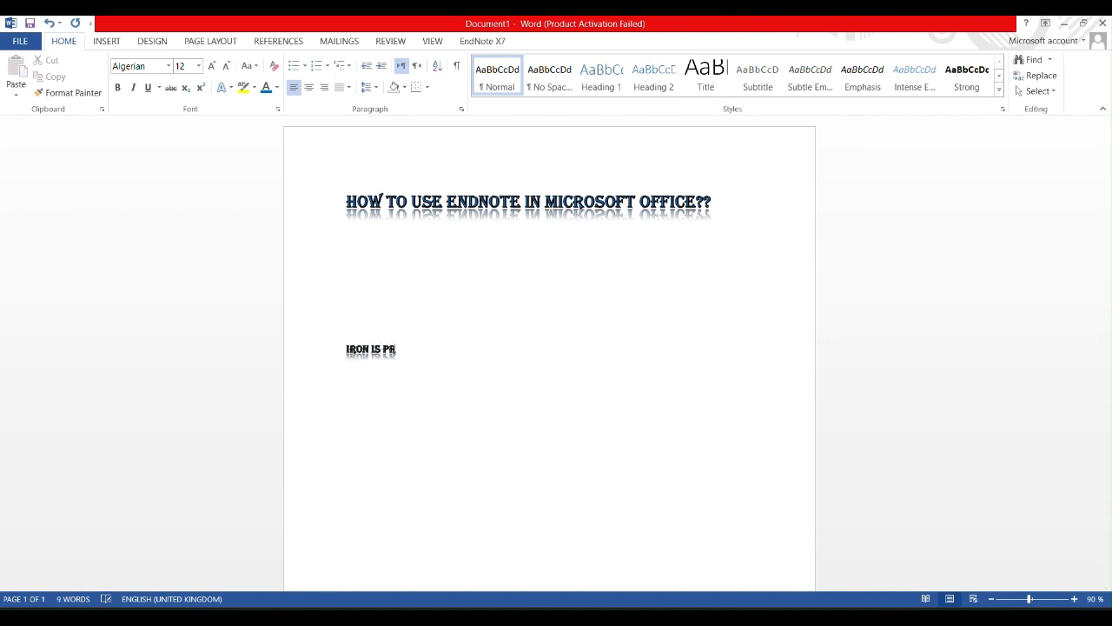
text(gnetic.)
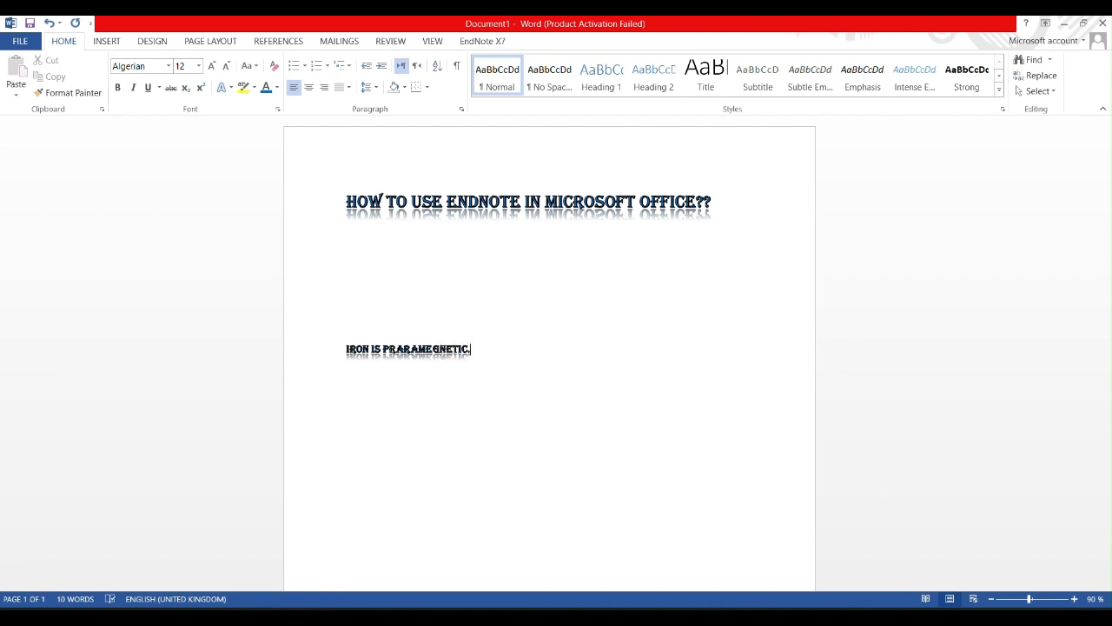
- Search the EndNote library for "a" and insert the 2013 reference "Perovskites under the Sun" as a citation after the sentence
click(481, 40)
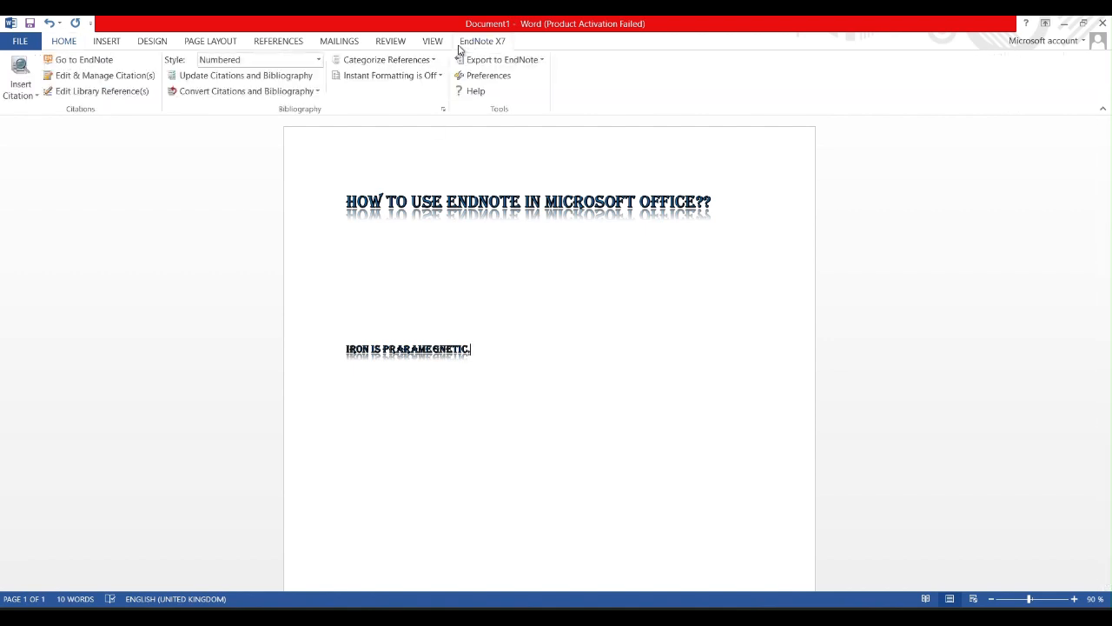
click(20, 66)
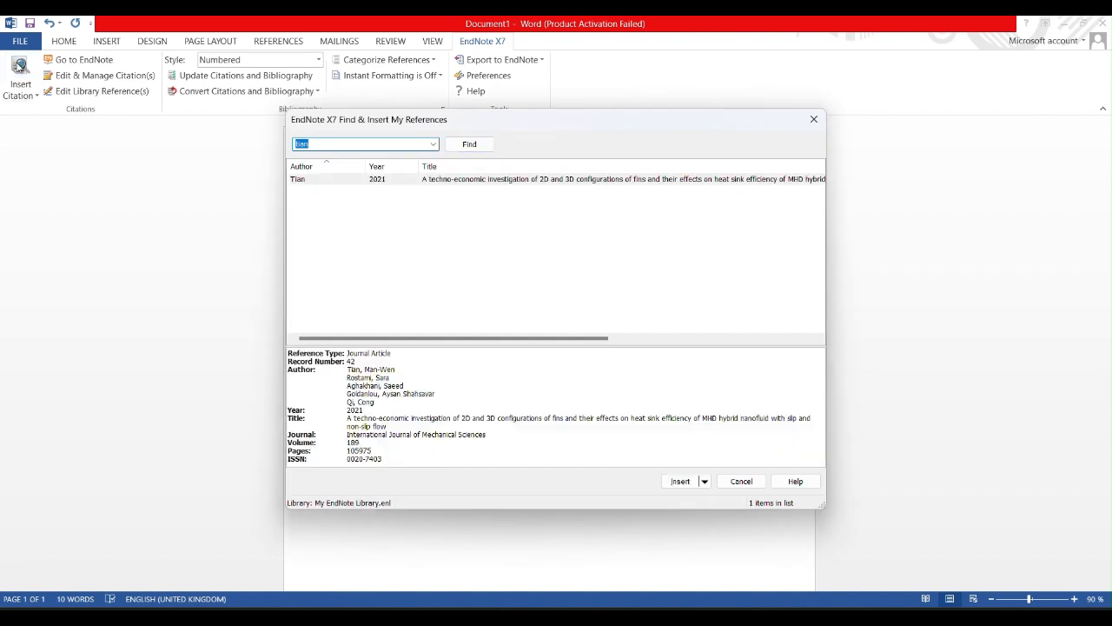
key(BackSpace)
click(432, 144)
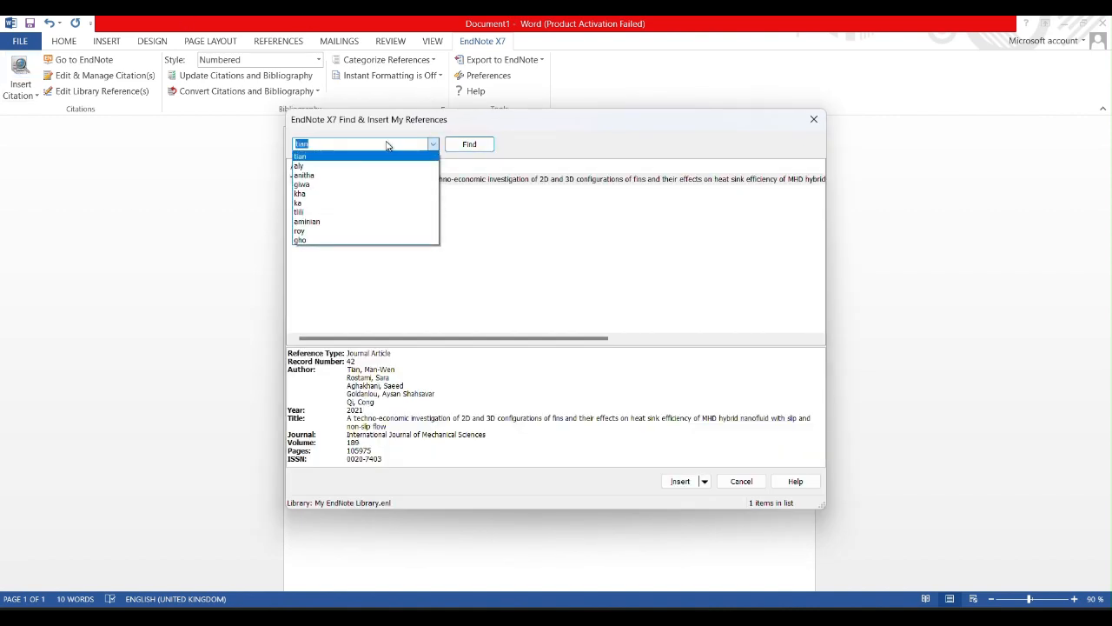
click(363, 142)
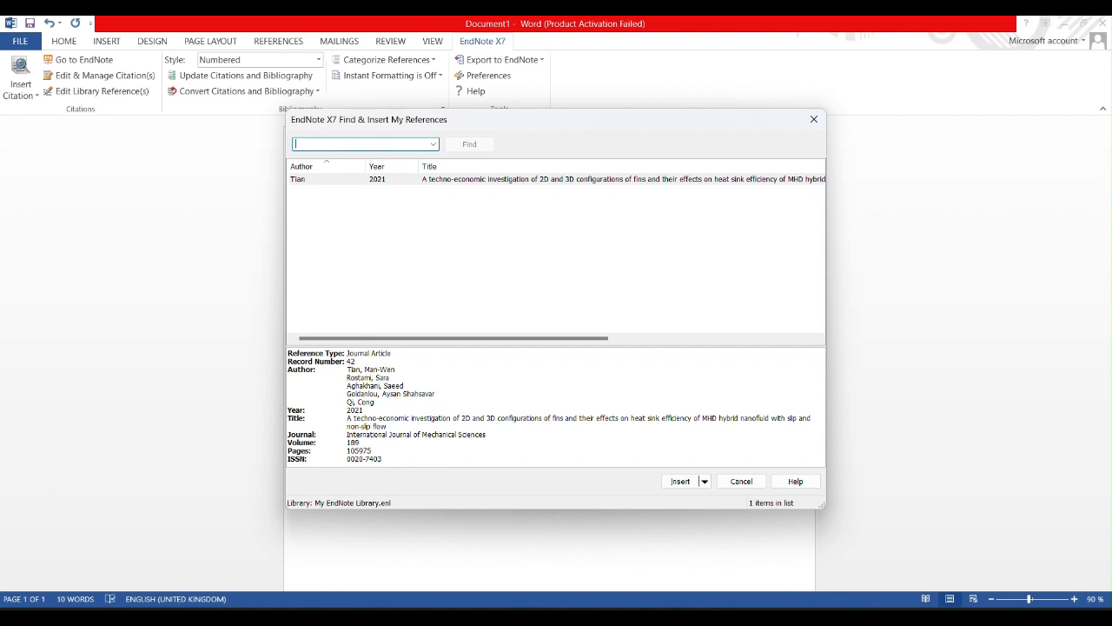
text(a)
click(470, 145)
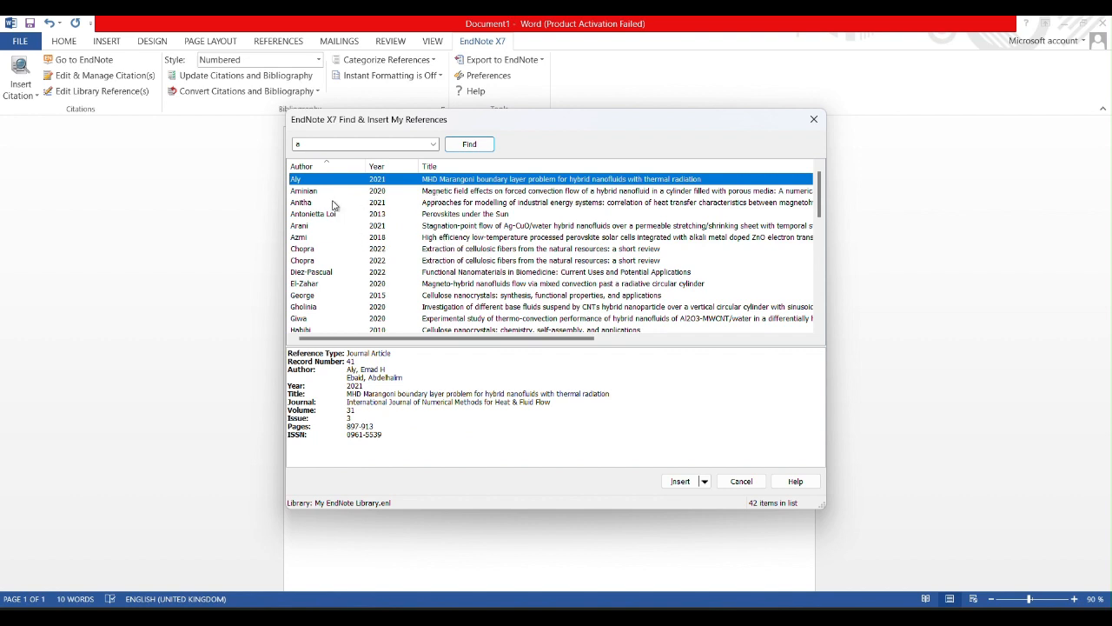
click(457, 214)
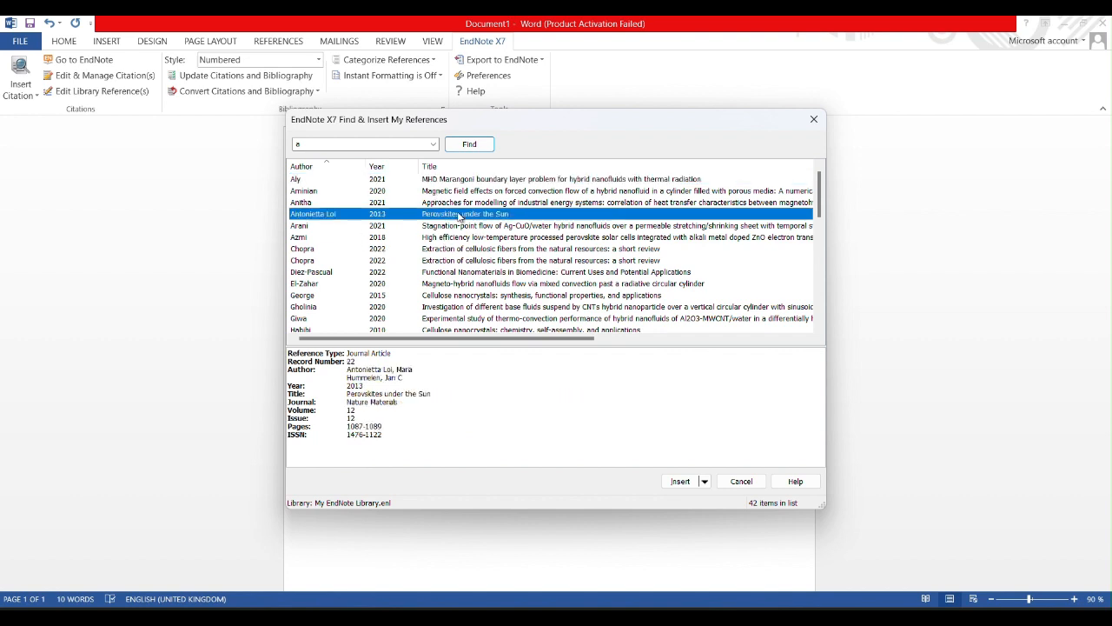
double_click(459, 214)
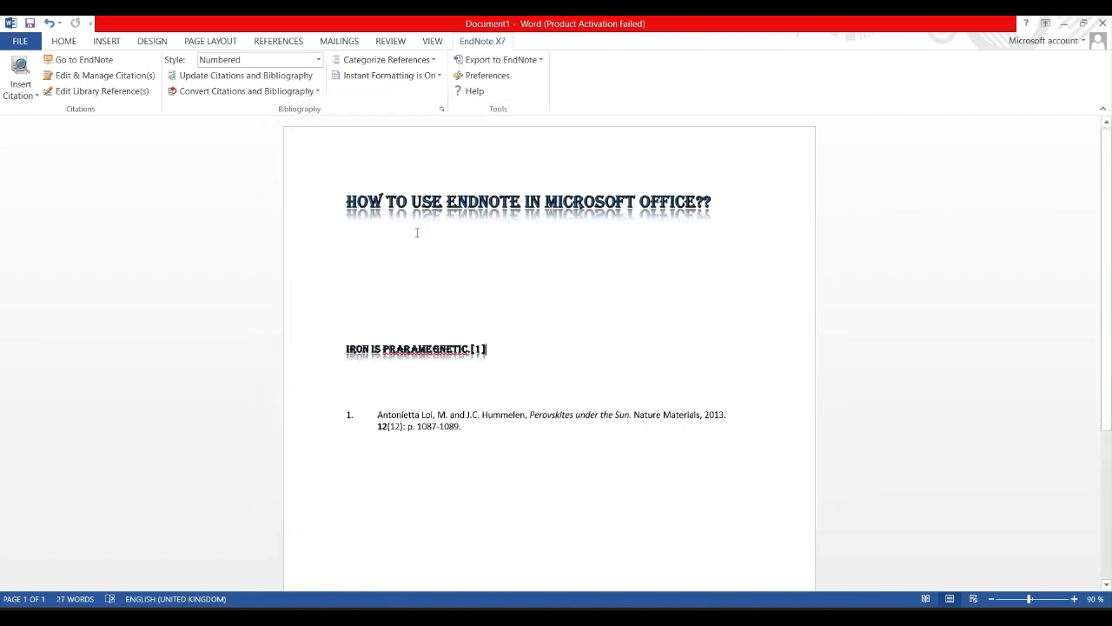
- Switch the document's EndNote output style to APA 6th
click(490, 305)
drag(733, 294, 767, 250)
click(767, 249)
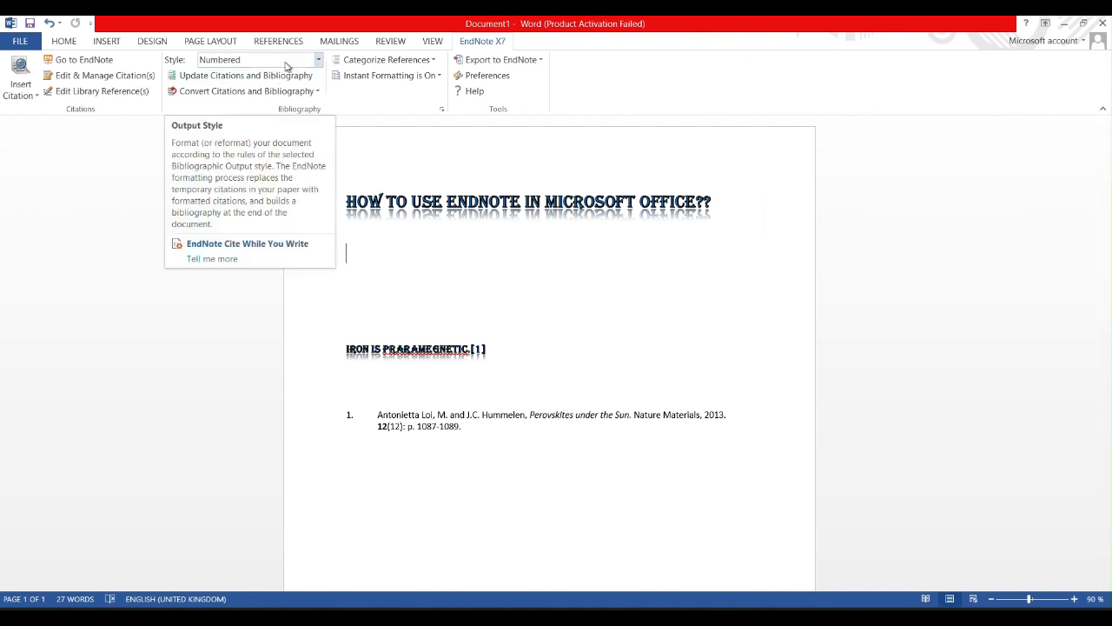
drag(342, 402, 698, 429)
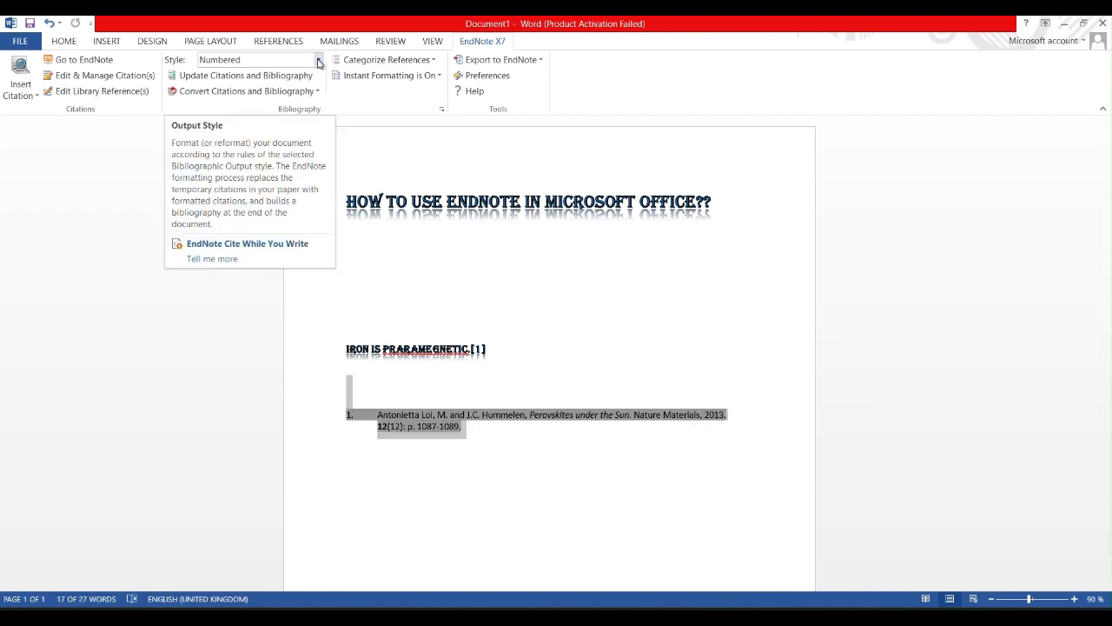
click(318, 60)
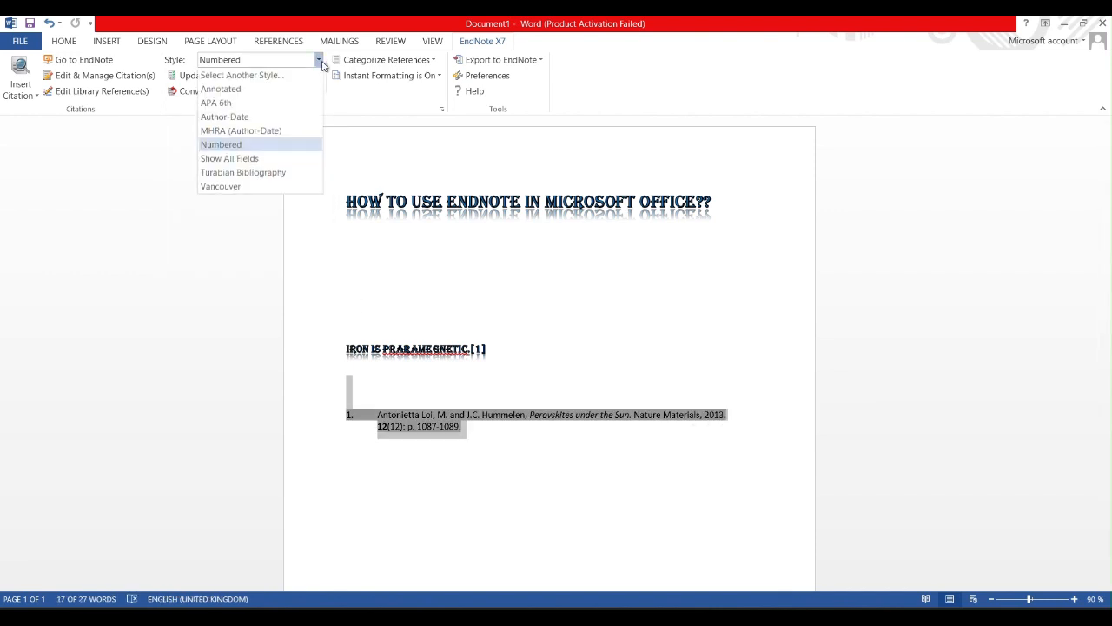
click(266, 106)
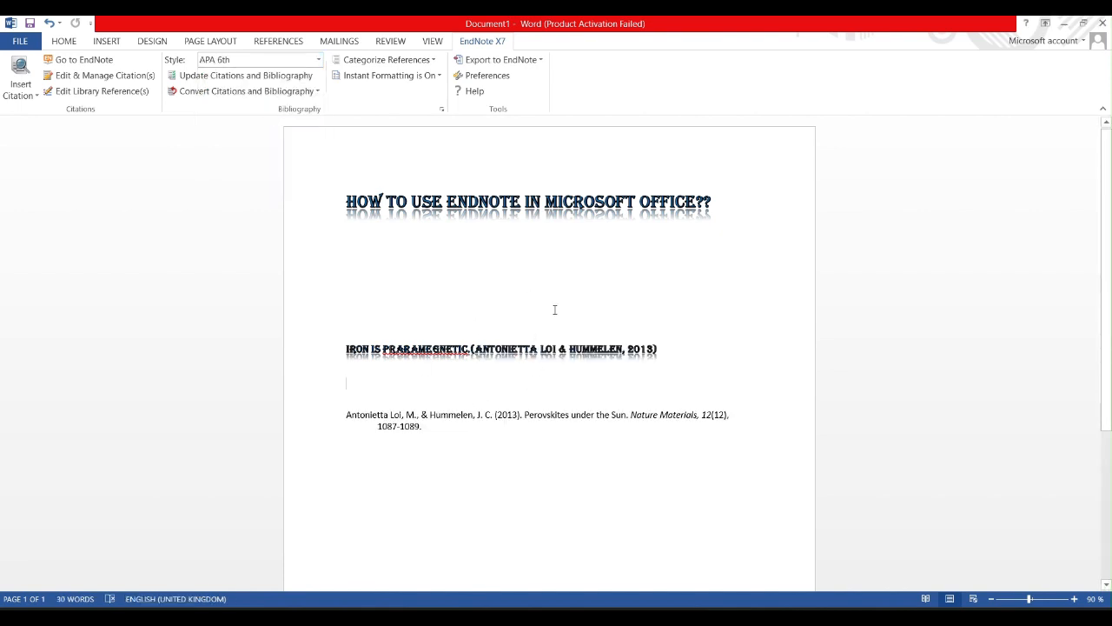
- Change the EndNote output style to Show All Fields and review the full bibliography entry
drag(544, 406, 573, 366)
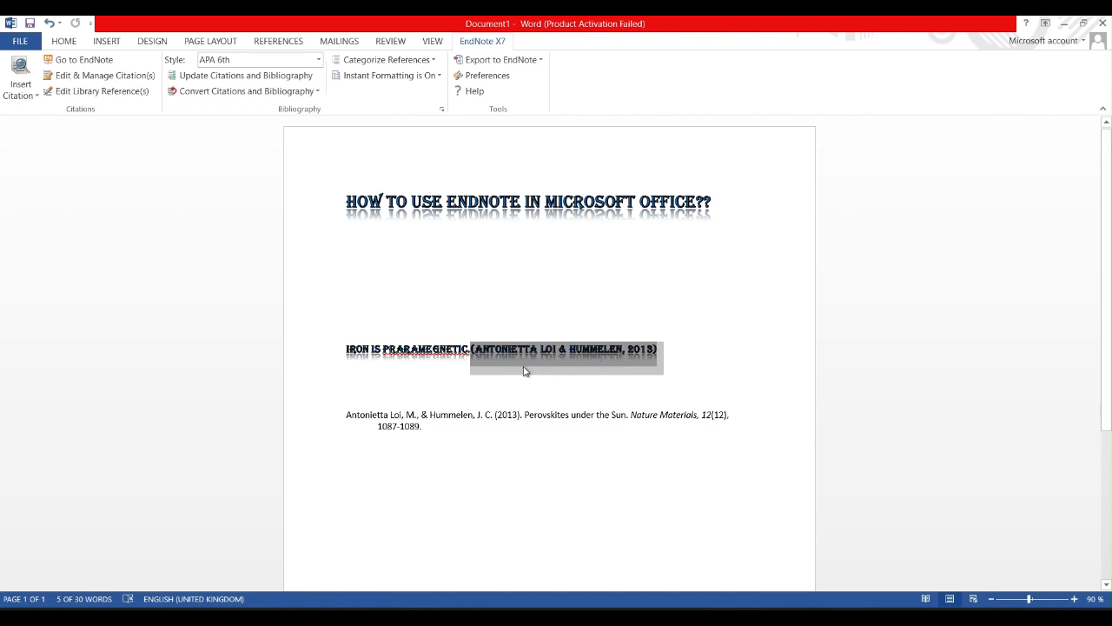
click(317, 59)
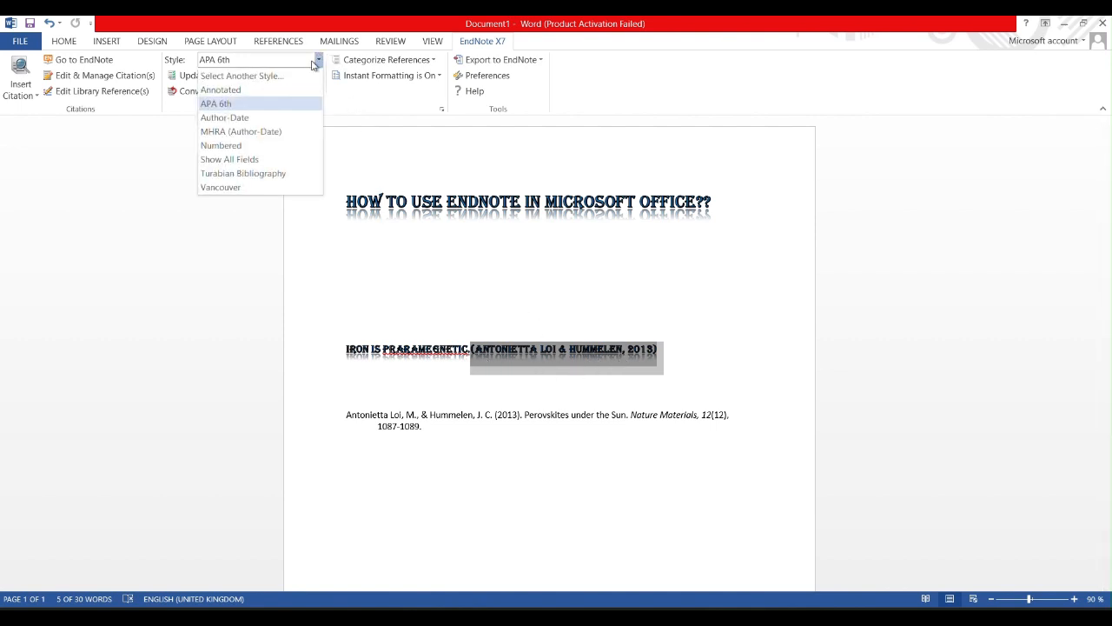
click(257, 160)
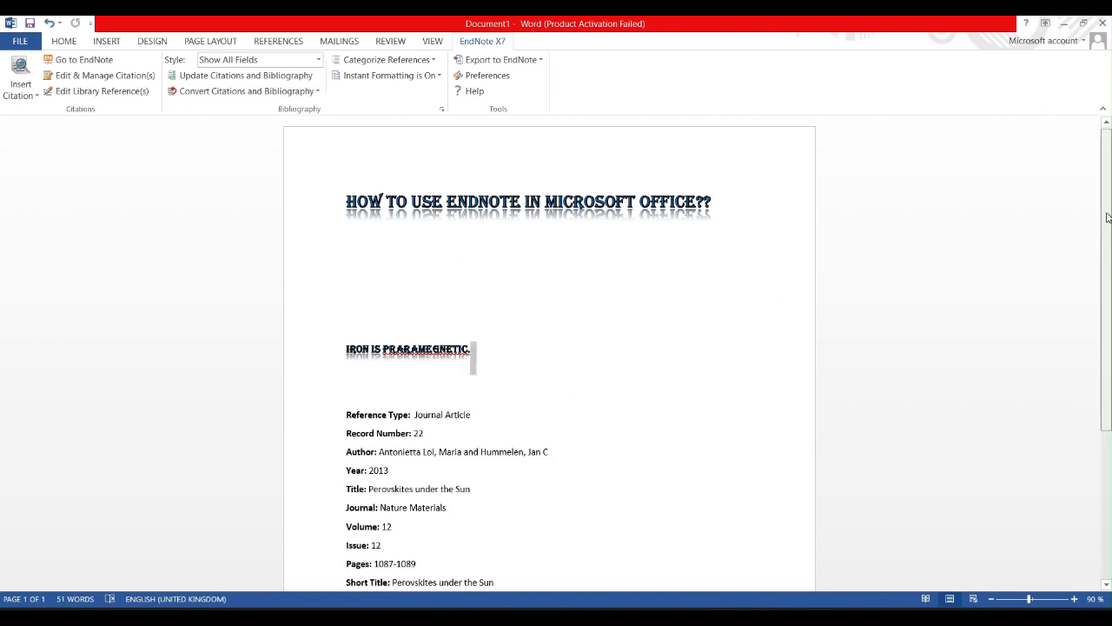
drag(1109, 218, 1088, 289)
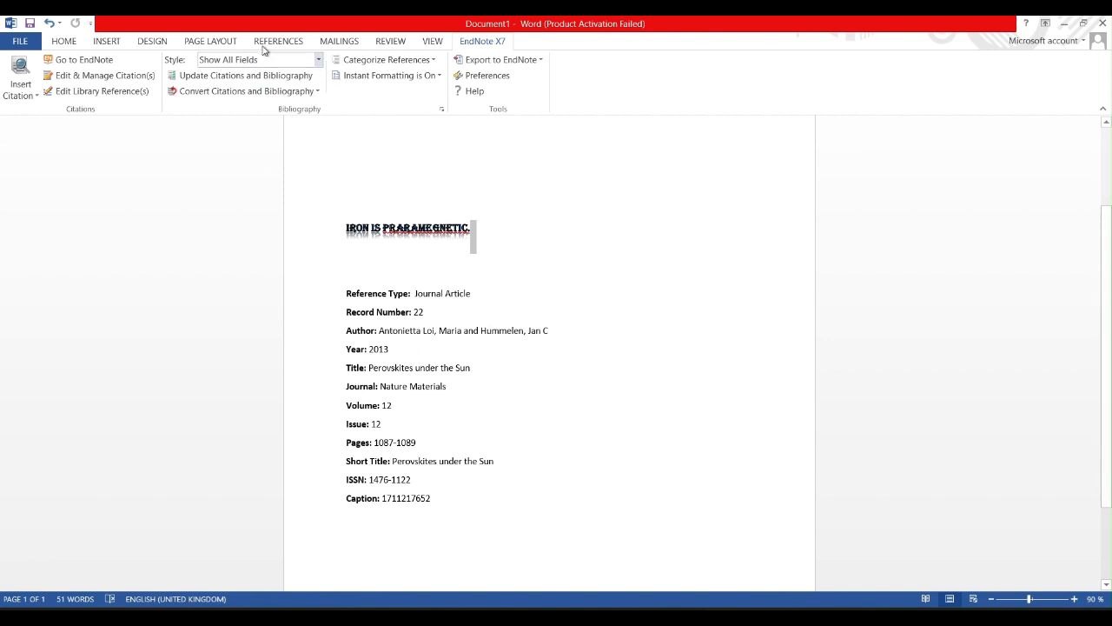
- Change the citation and bibliography output style to Vancouver
click(310, 64)
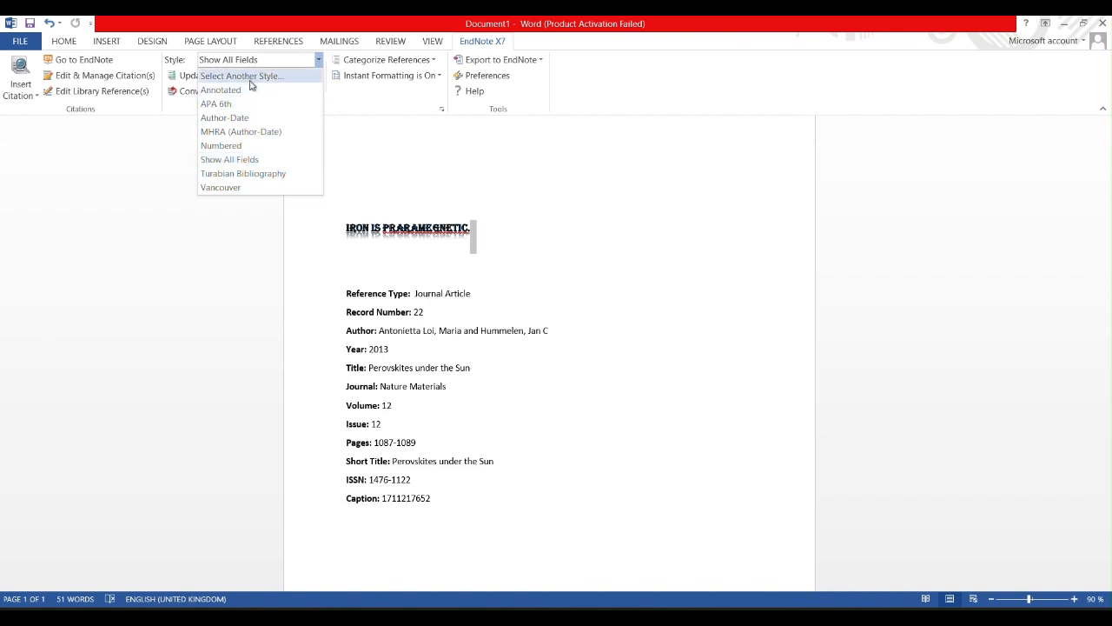
click(274, 190)
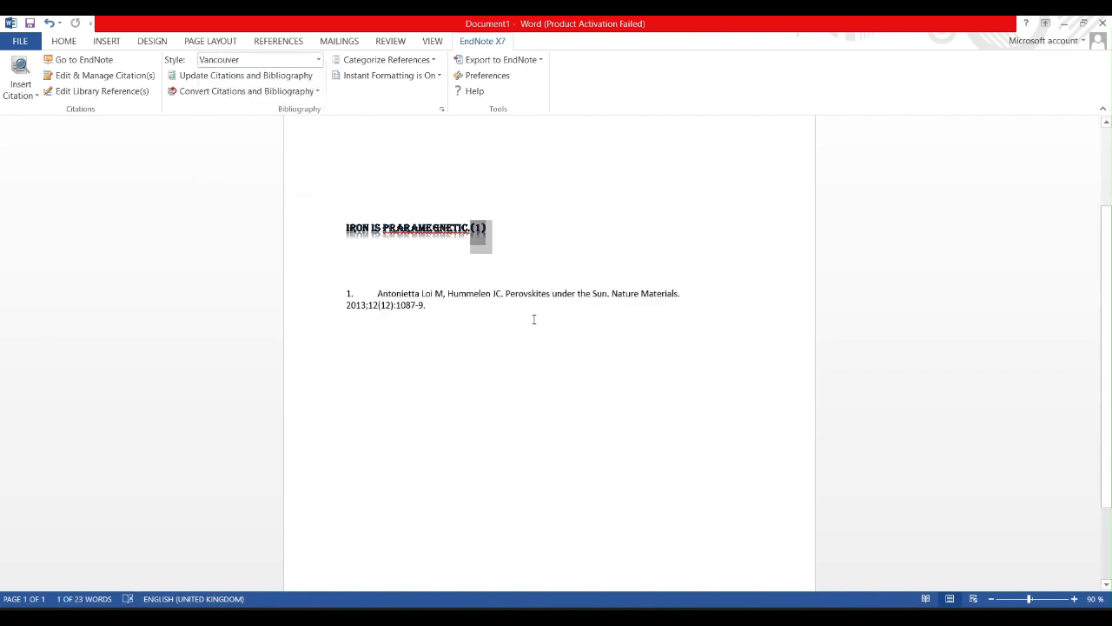
click(512, 232)
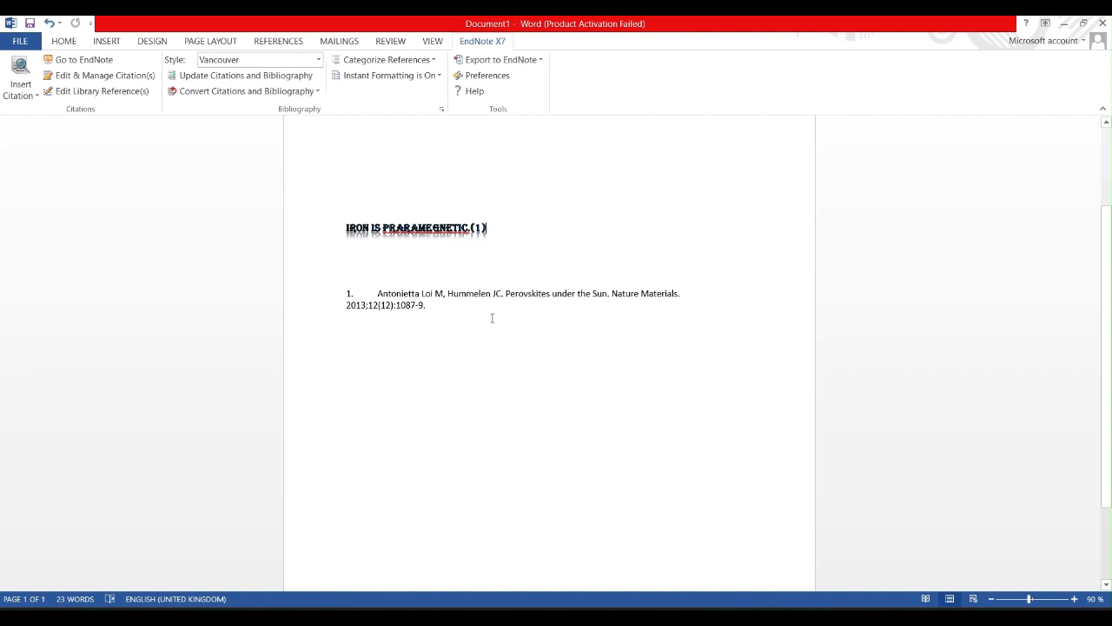
- Set the EndNote output style to Annotated, and open the full list of available styles to look it over without choosing another
click(318, 60)
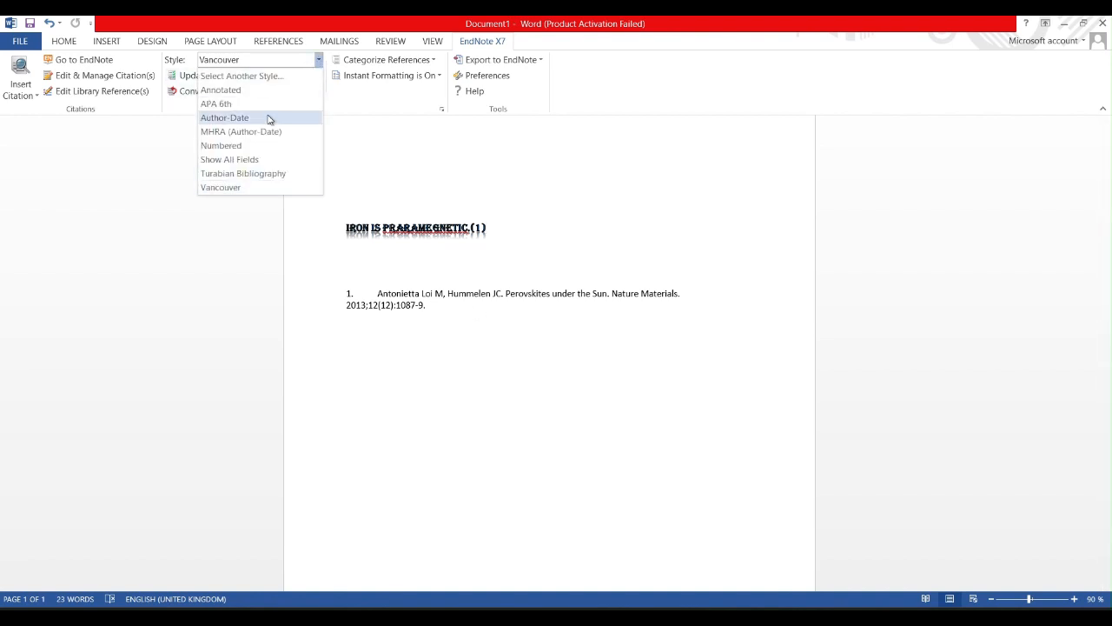
click(231, 94)
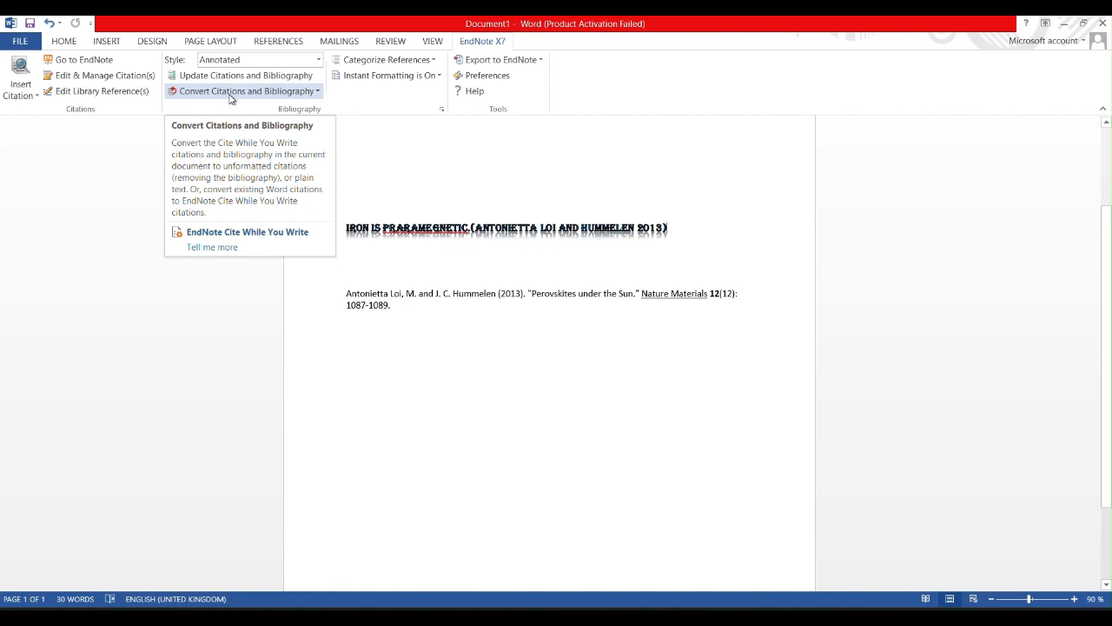
click(319, 63)
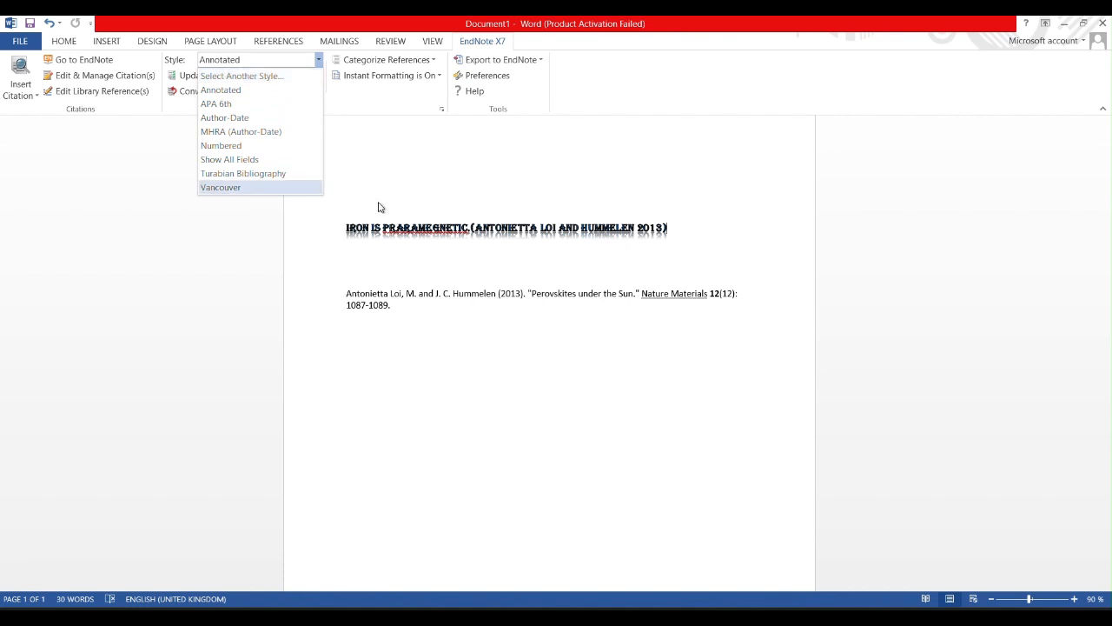
click(261, 75)
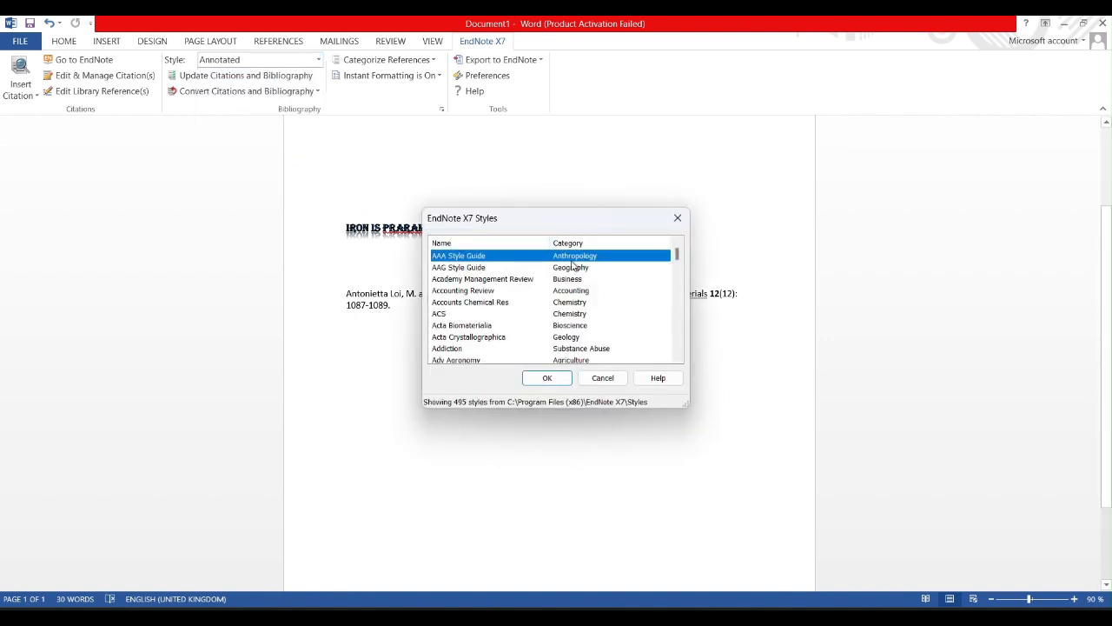
mouse_move(679, 254)
mouse_down()
mouse_move(678, 356)
mouse_move(677, 253)
mouse_up()
click(677, 218)
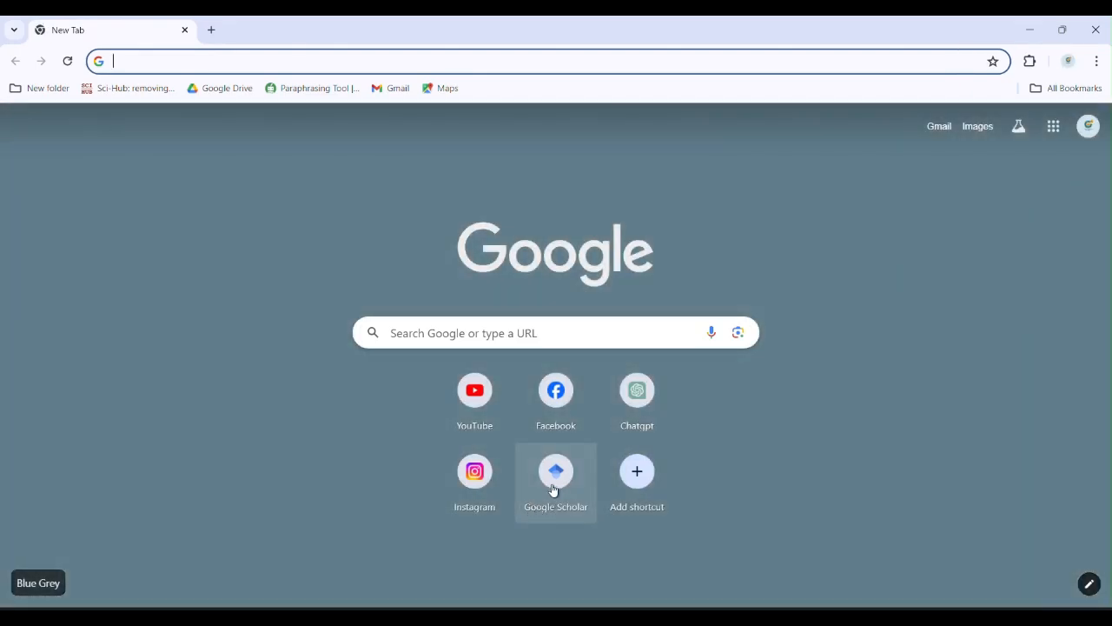
- Open Google Scholar in Chrome
click(553, 487)
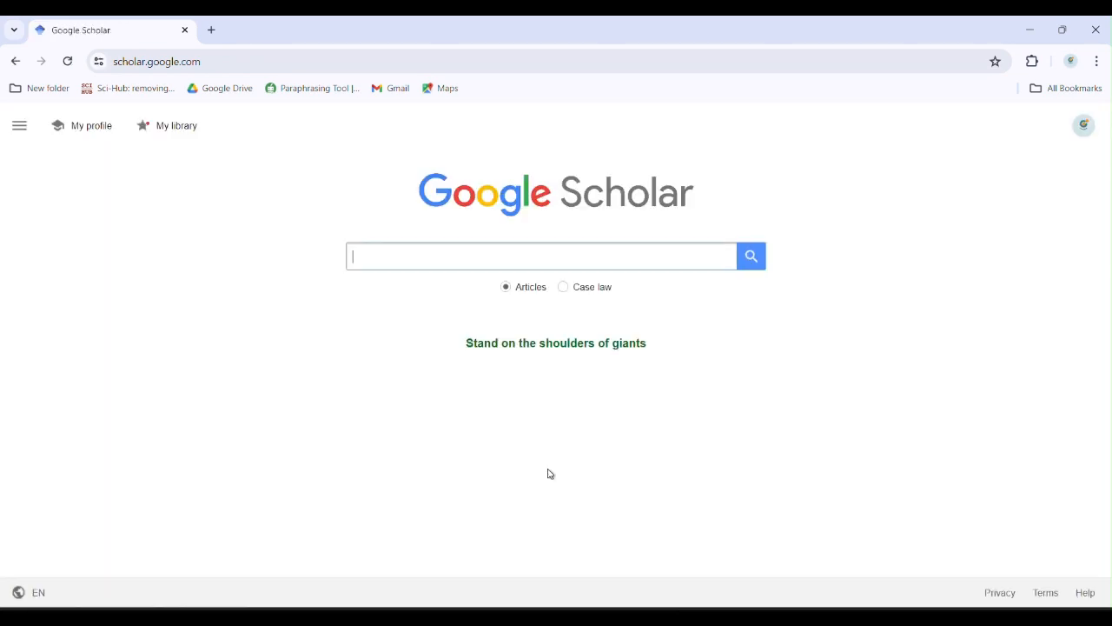
click(503, 254)
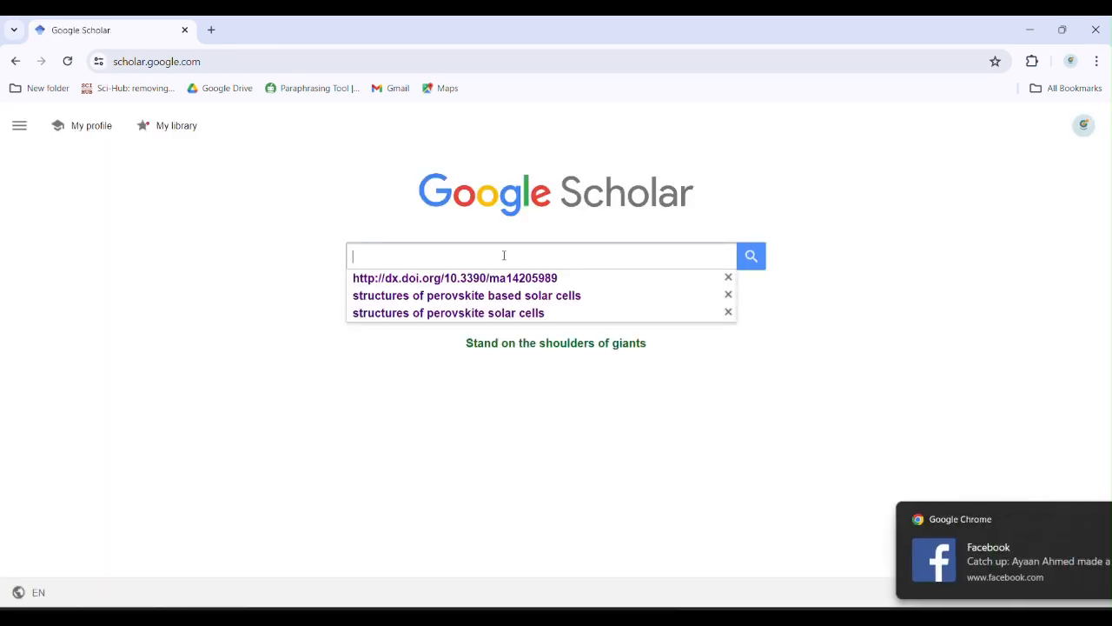
click(108, 307)
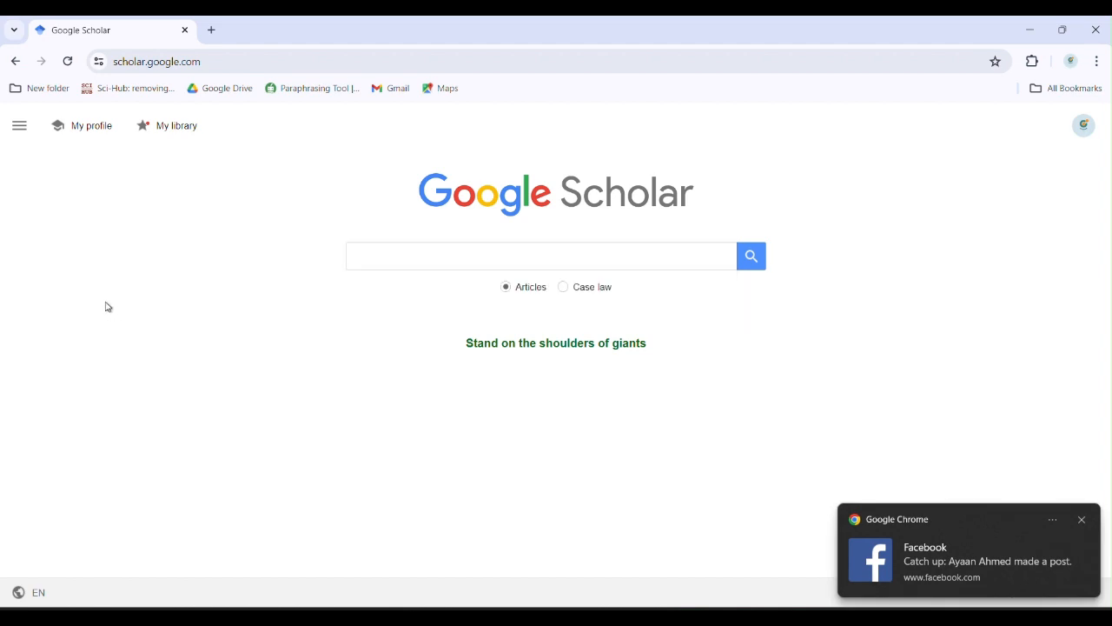
- Configure the Google Scholar bibliography manager to show links for importing citations into EndNote, and save the settings
click(17, 131)
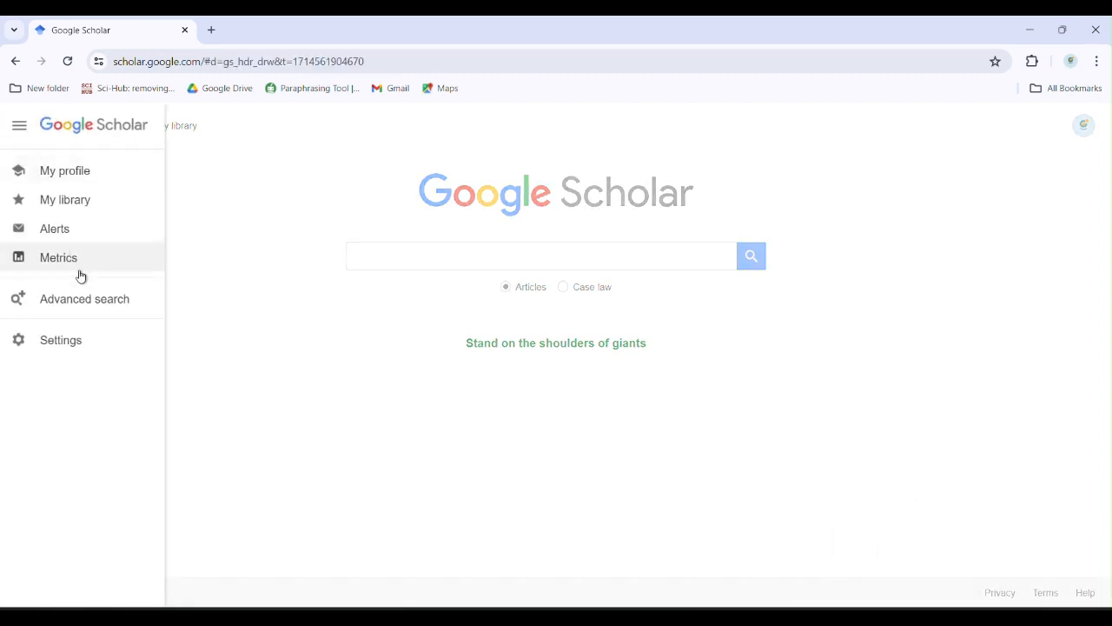
click(65, 341)
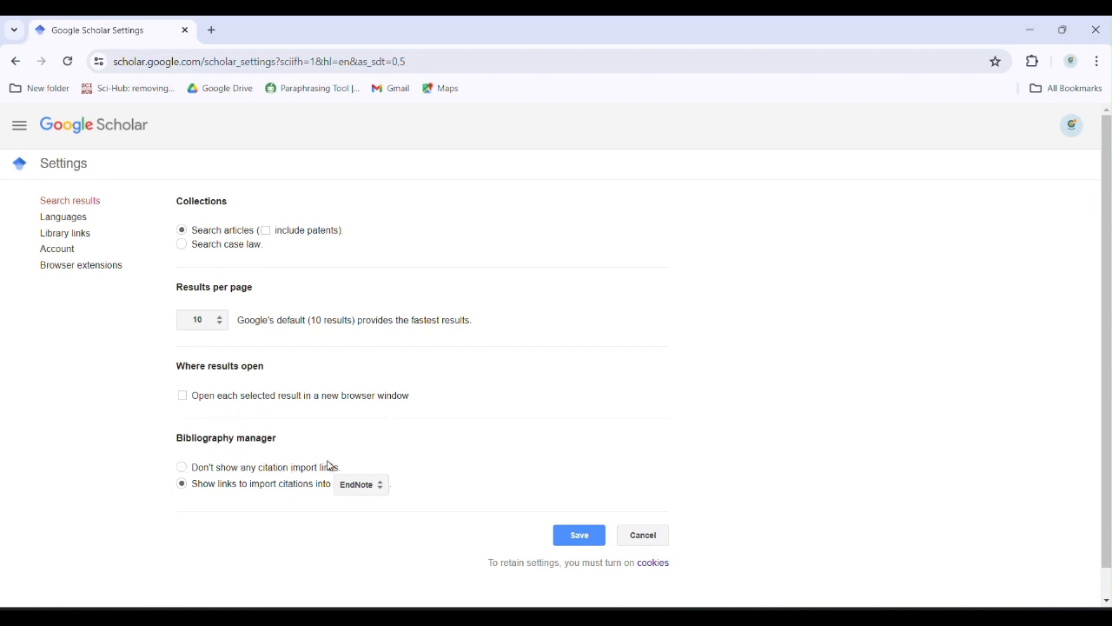
click(386, 494)
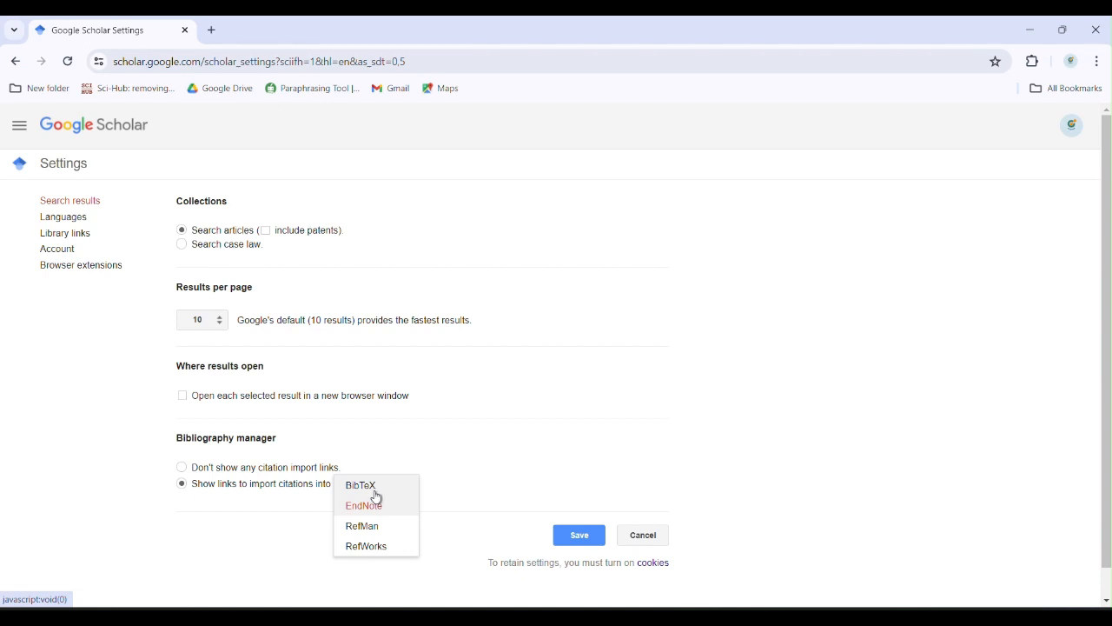
click(383, 515)
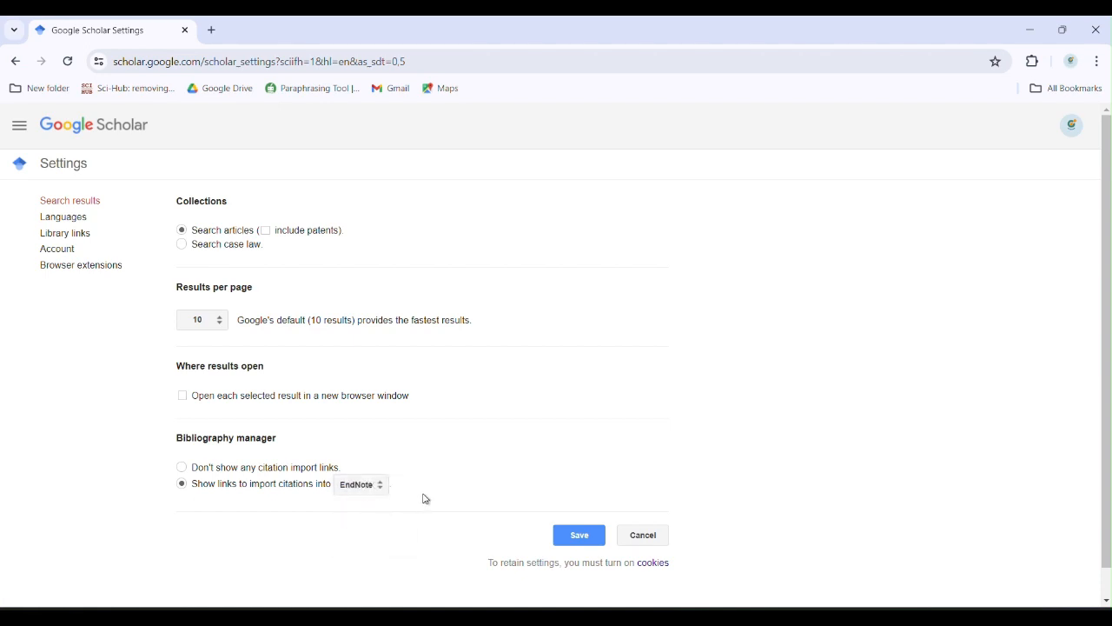
click(580, 547)
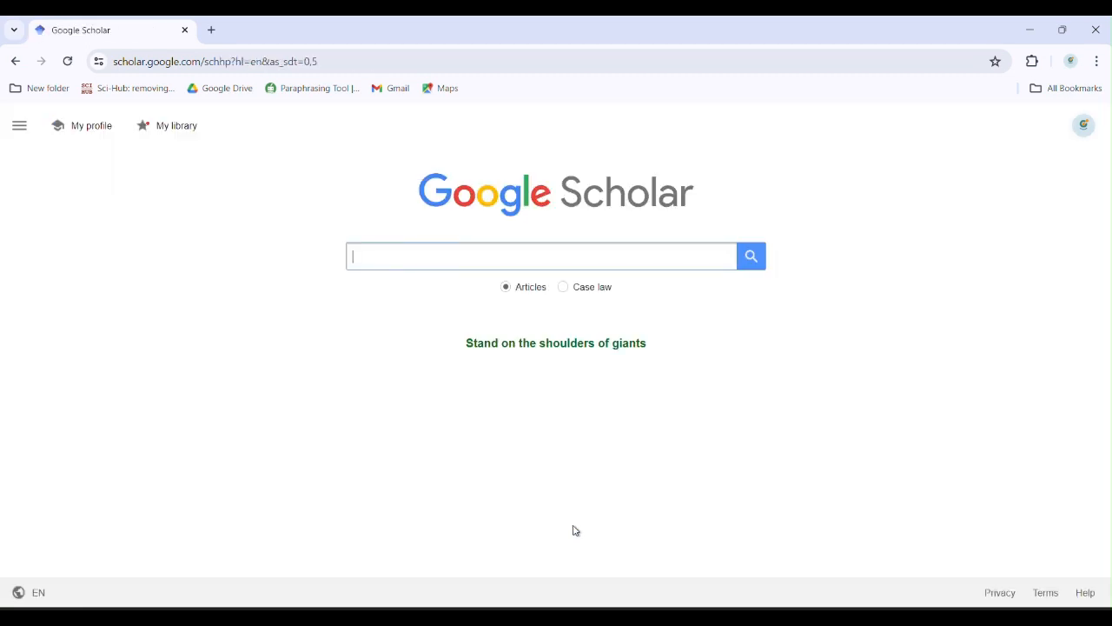
- Search Google Scholar for "structures of perovskite based solar cells", import the first result into EndNote, and select the imported reference
click(502, 251)
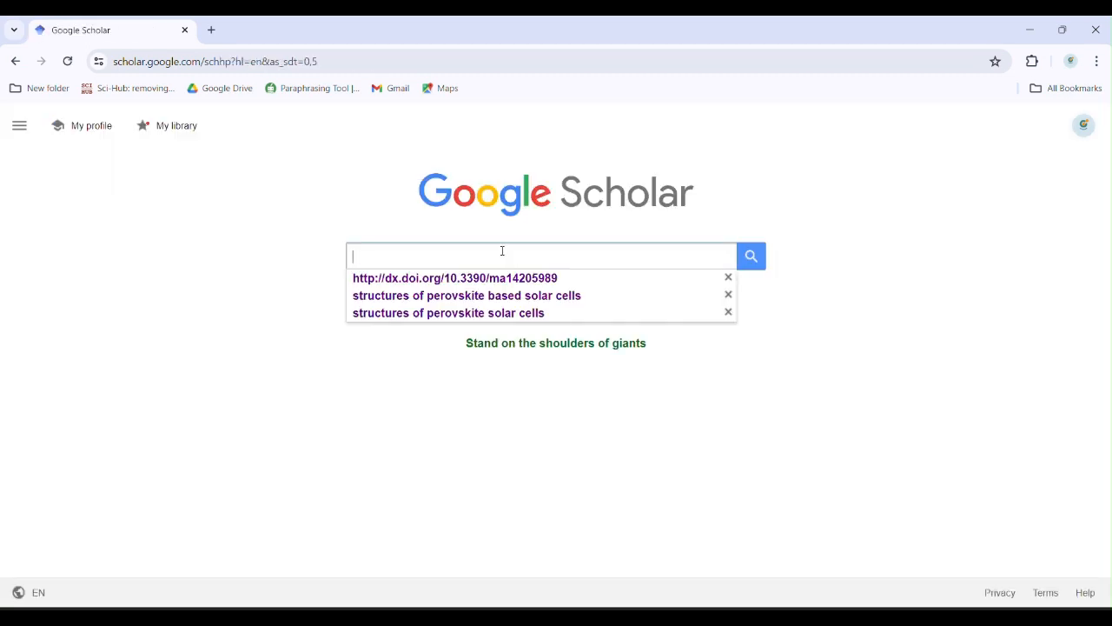
click(461, 295)
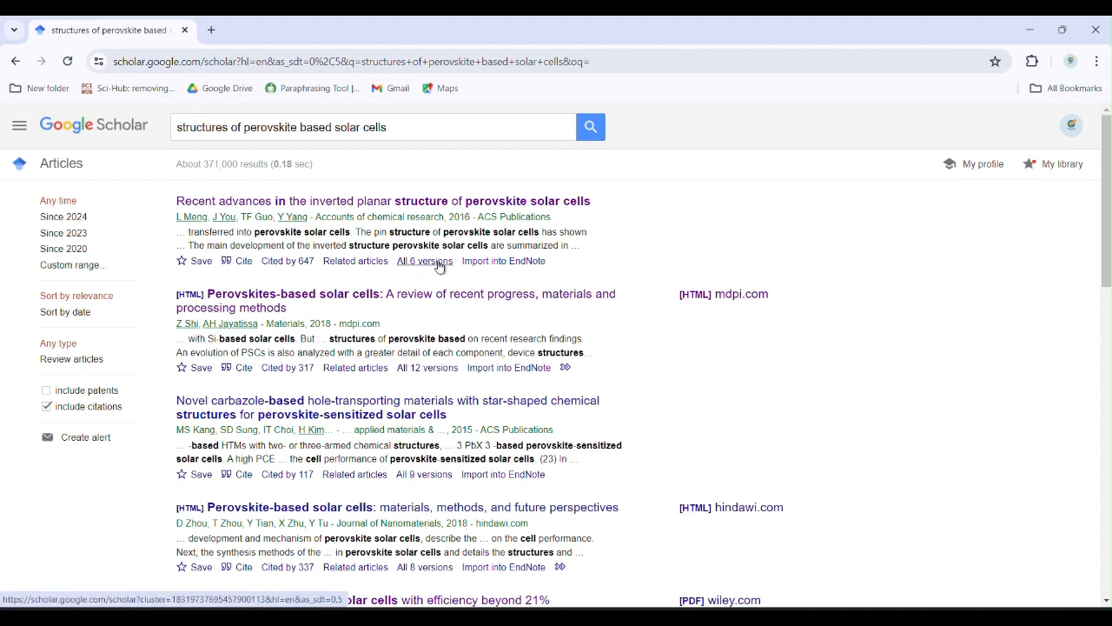
click(517, 263)
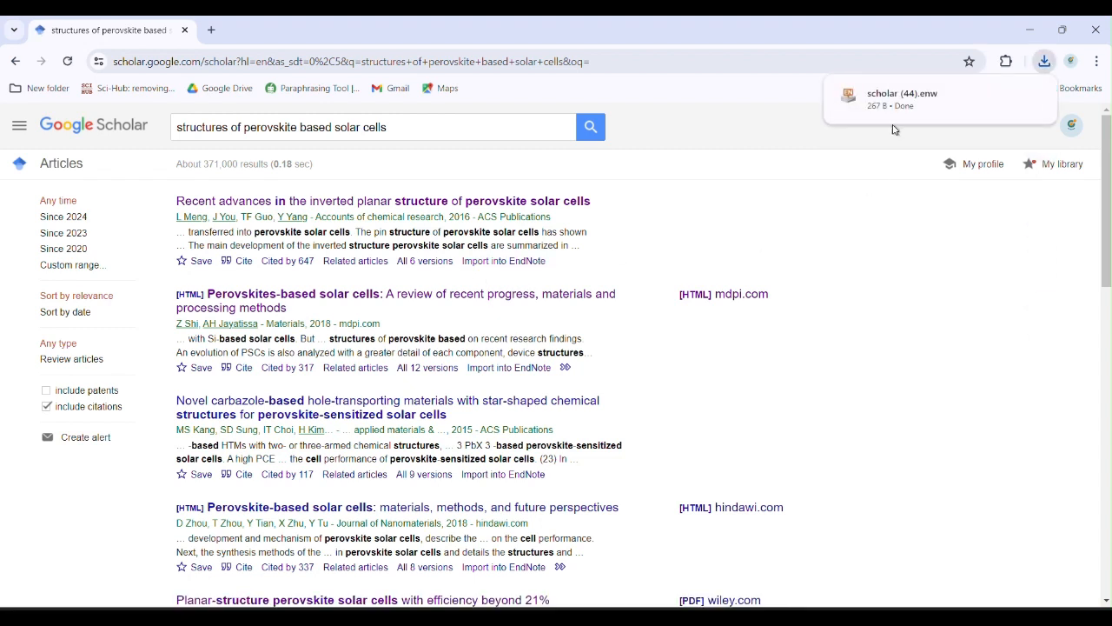
mouse_move(903, 112)
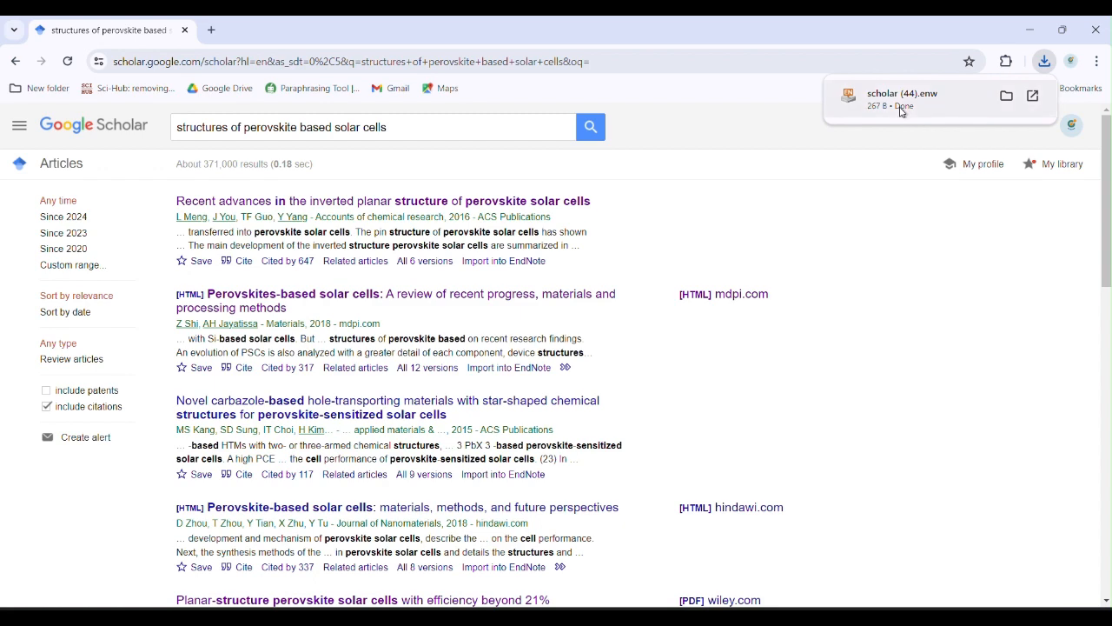
click(903, 112)
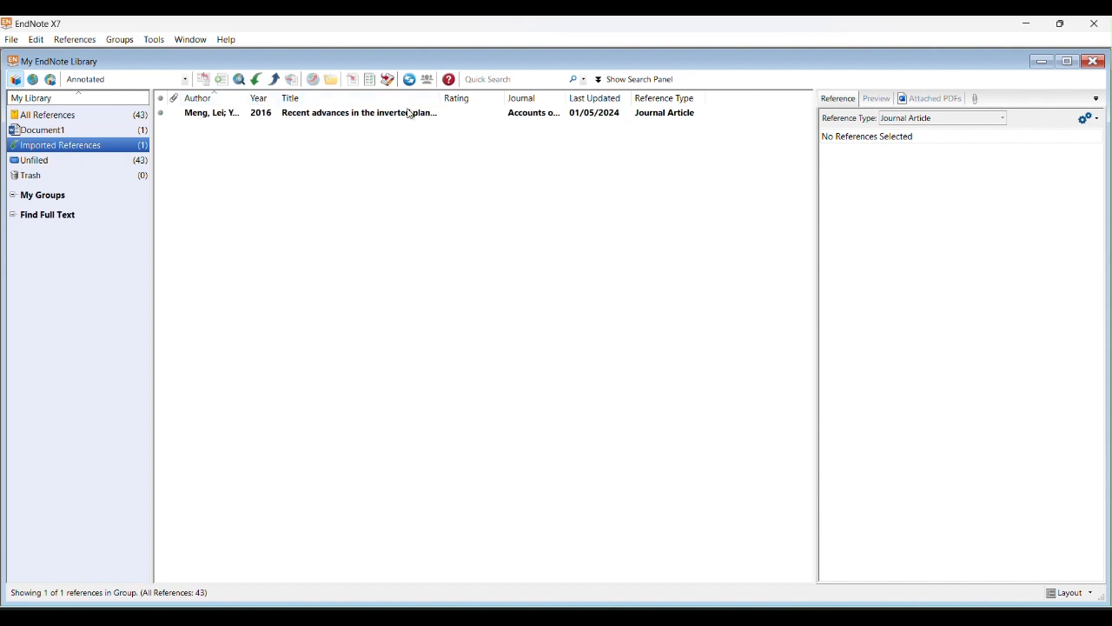
click(328, 116)
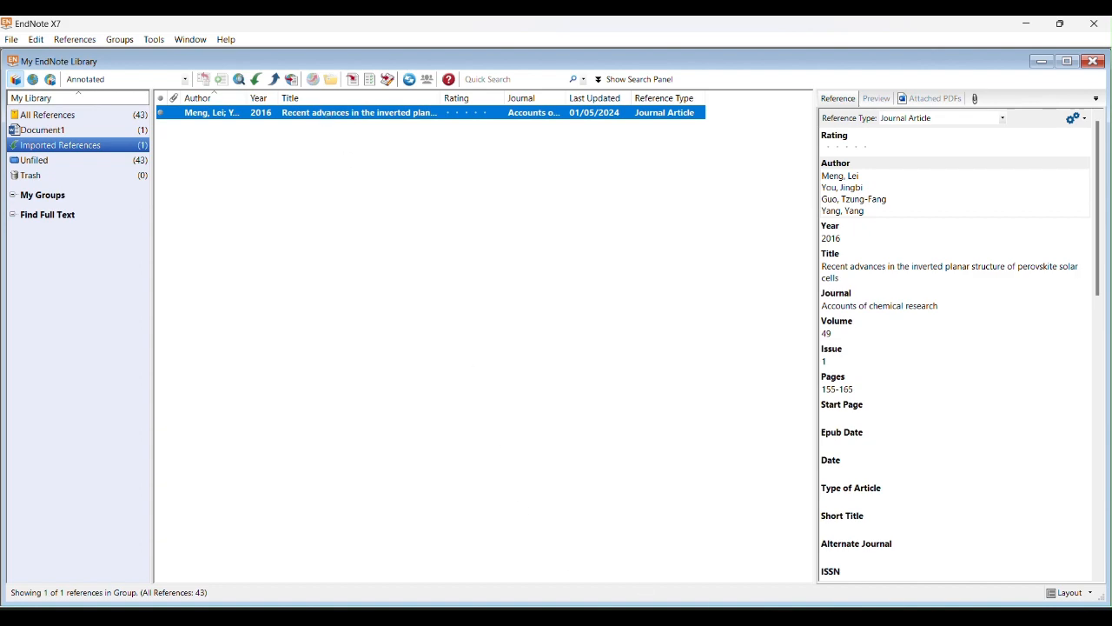
- Switch to Word and insert a citation for "Recent advances in the inverted planar structure of perovskite solar cells", finding it by the first author's surname
click(528, 617)
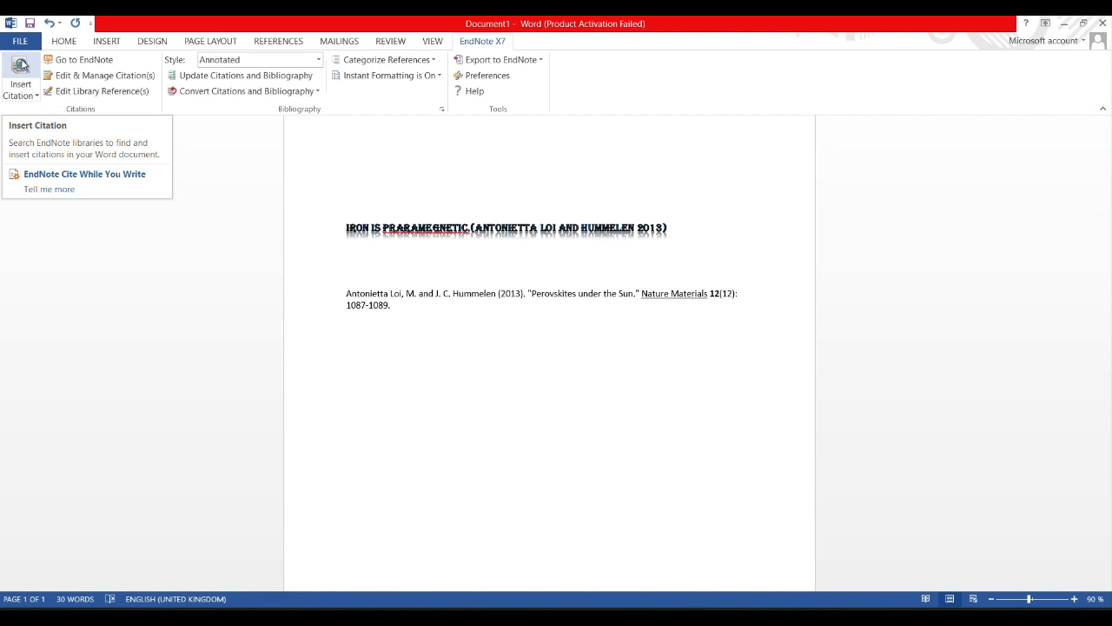
click(21, 64)
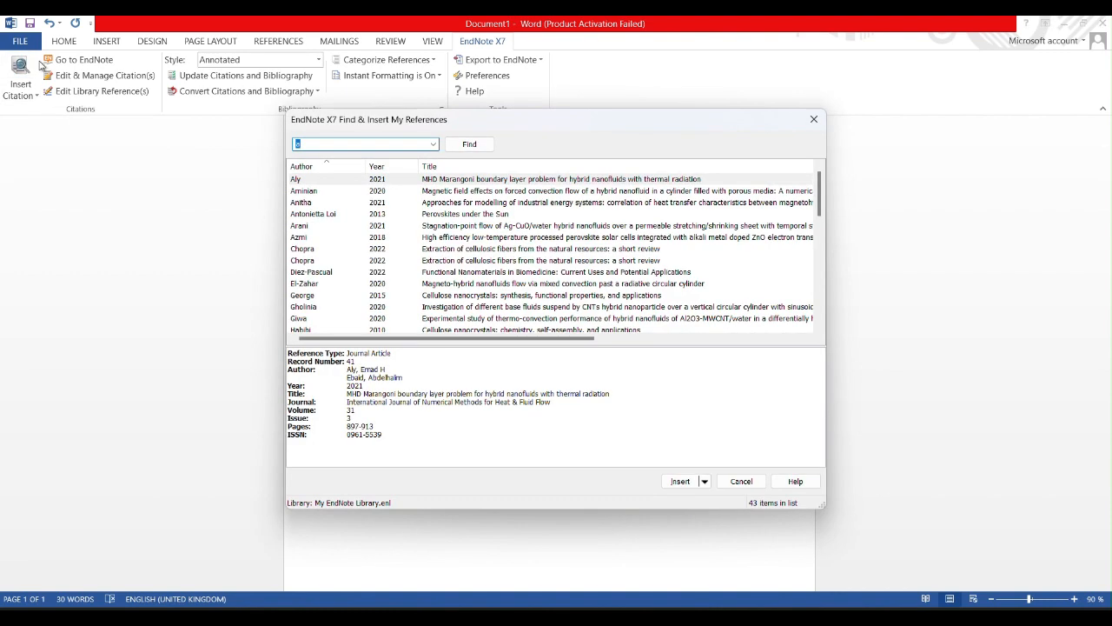
text(a)
key(BackSpace)
text(meng)
click(469, 143)
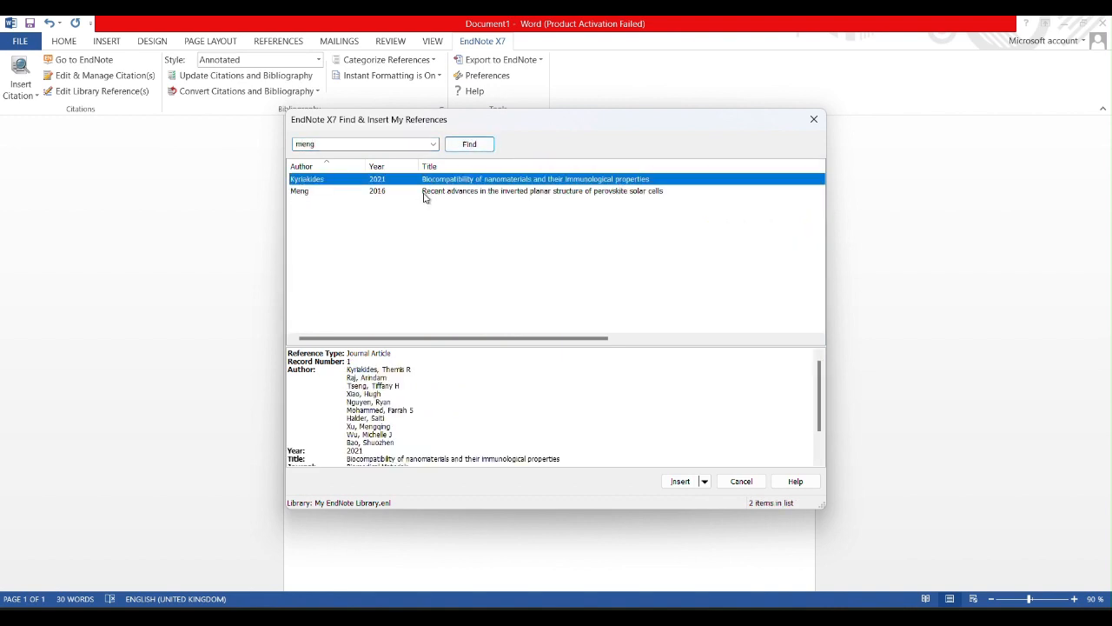
click(425, 197)
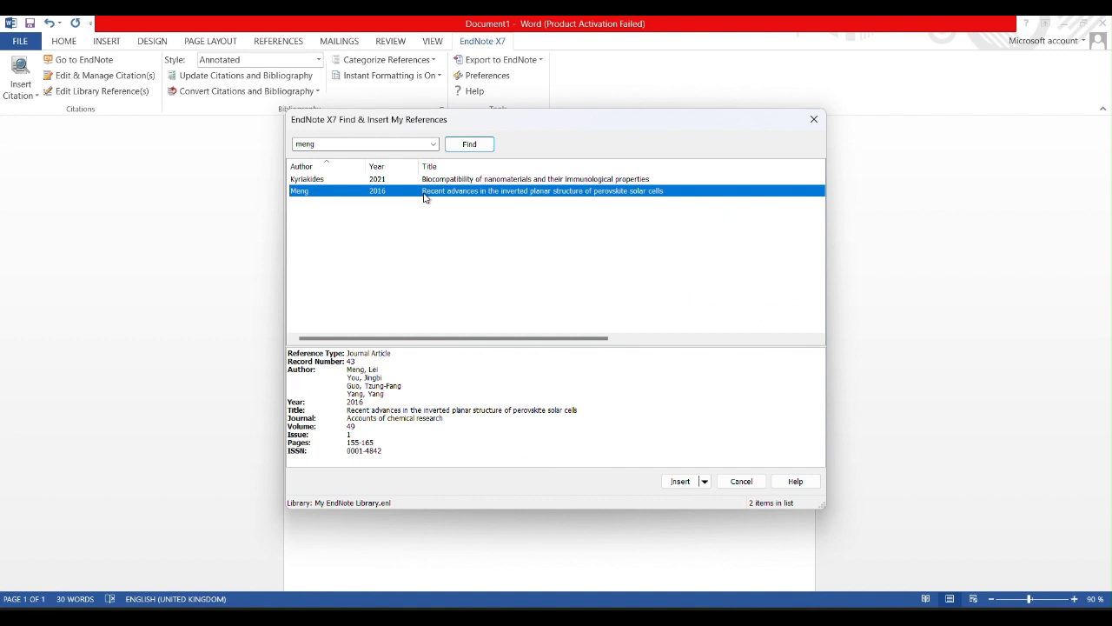
double_click(425, 193)
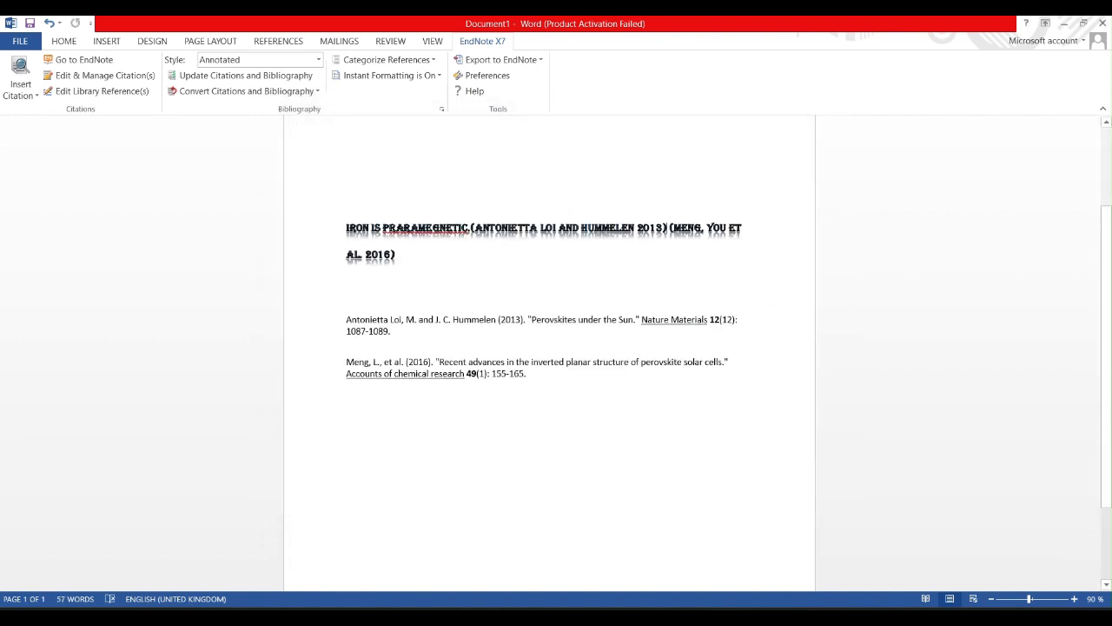
- Move the newly inserted 2016 citation onto its own line, and highlight the bibliography entries below it
key(Return)
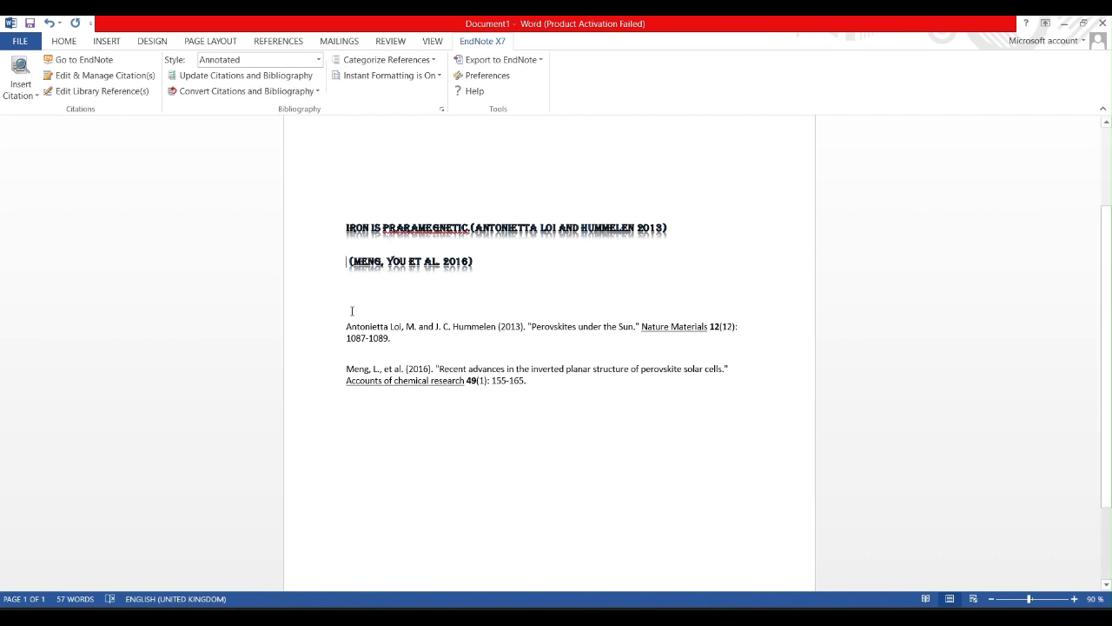
drag(345, 325, 533, 384)
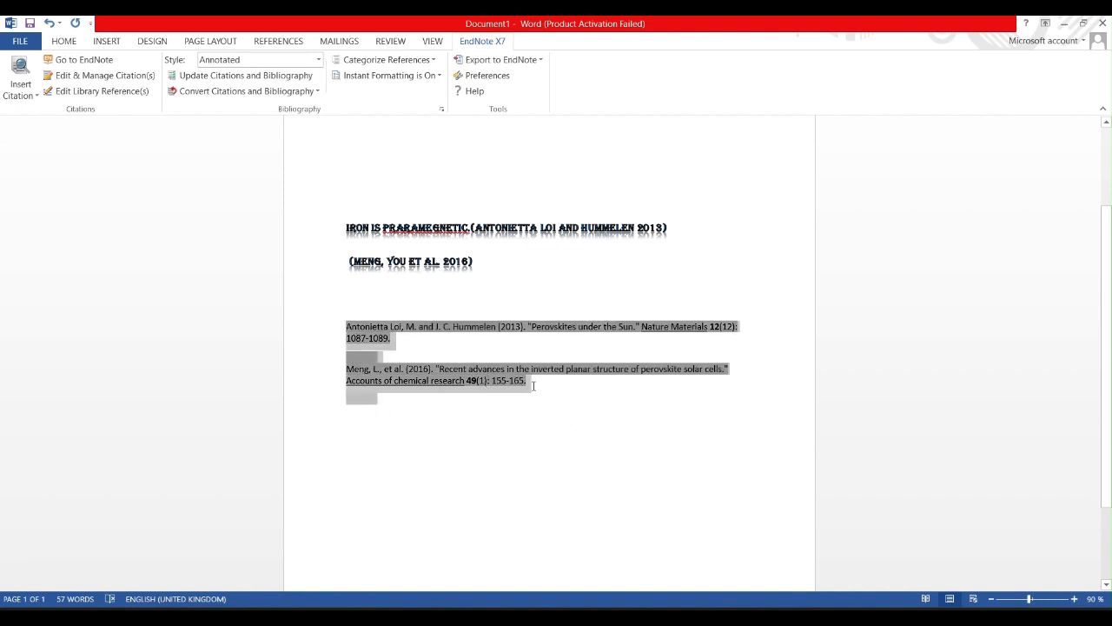
click(489, 264)
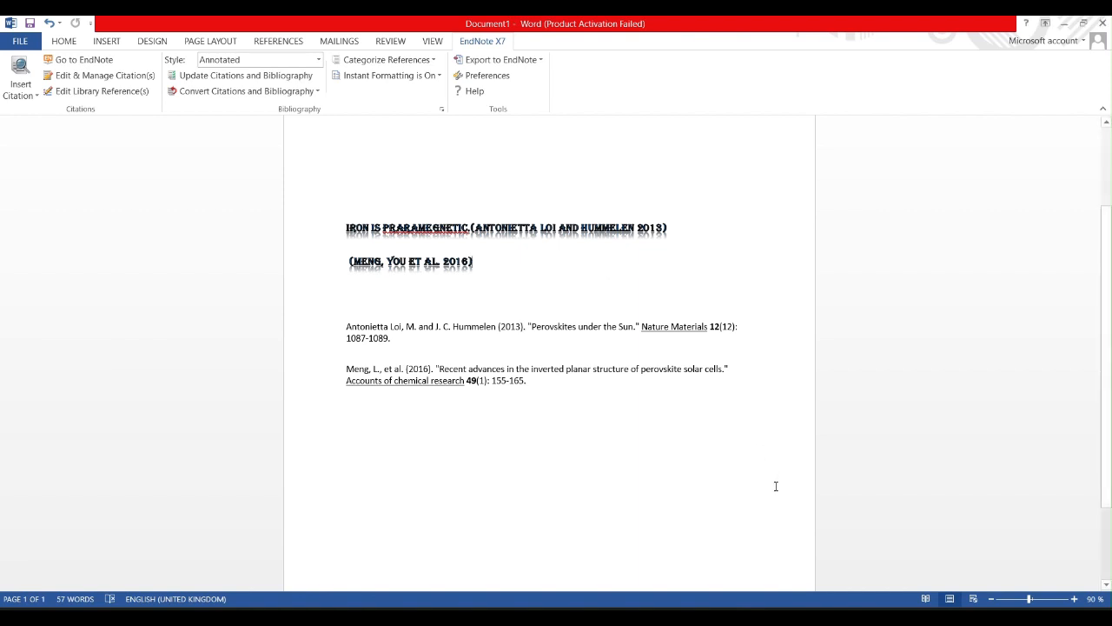
- Switch to EndNote and insert the selected 2016 reference from the library as a citation in the Word document
mouse_move(784, 616)
click(785, 556)
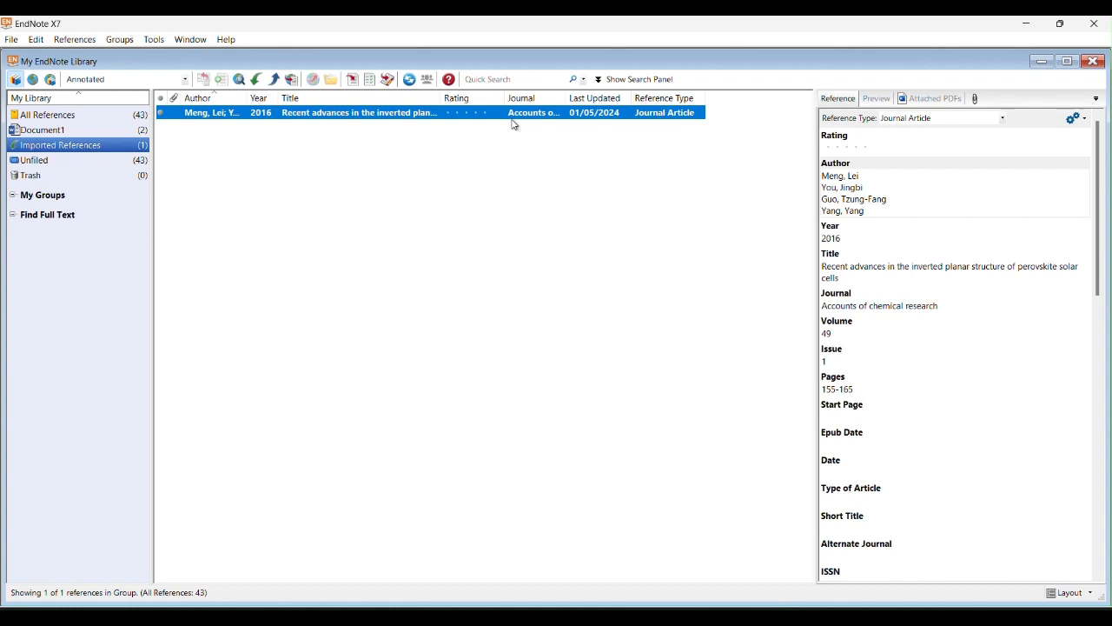
click(352, 80)
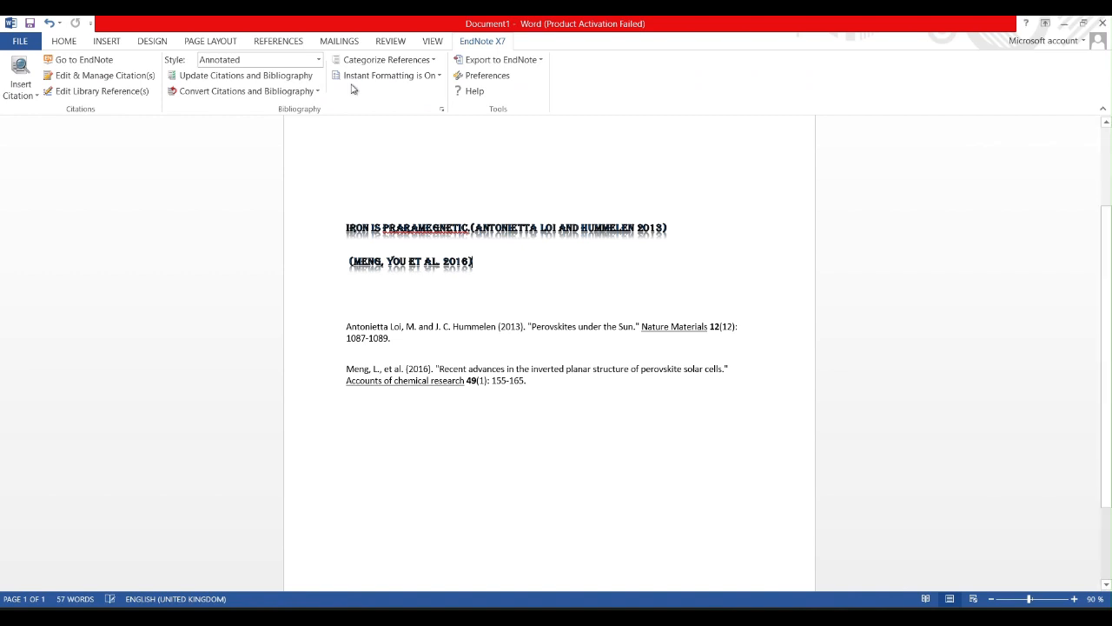